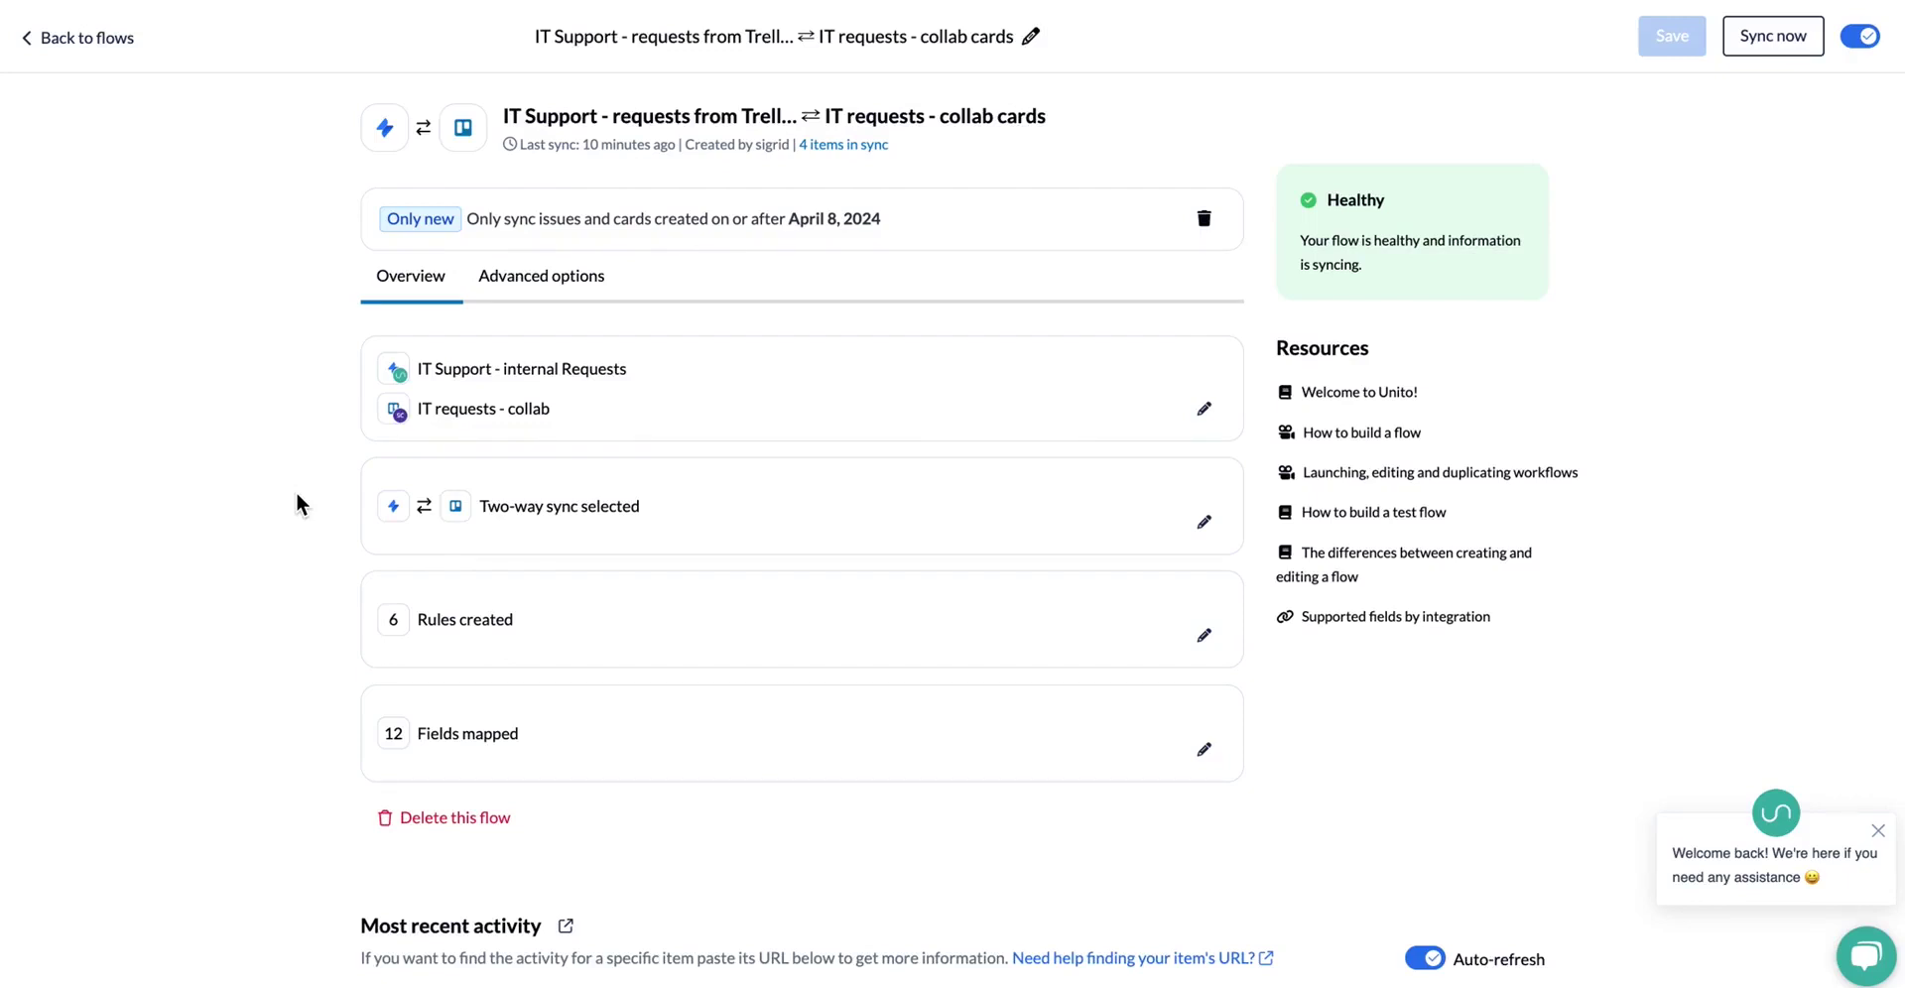
- Open the flow's sync rules for editing and bring the Jira-to-Trello rule block into view
click(1204, 635)
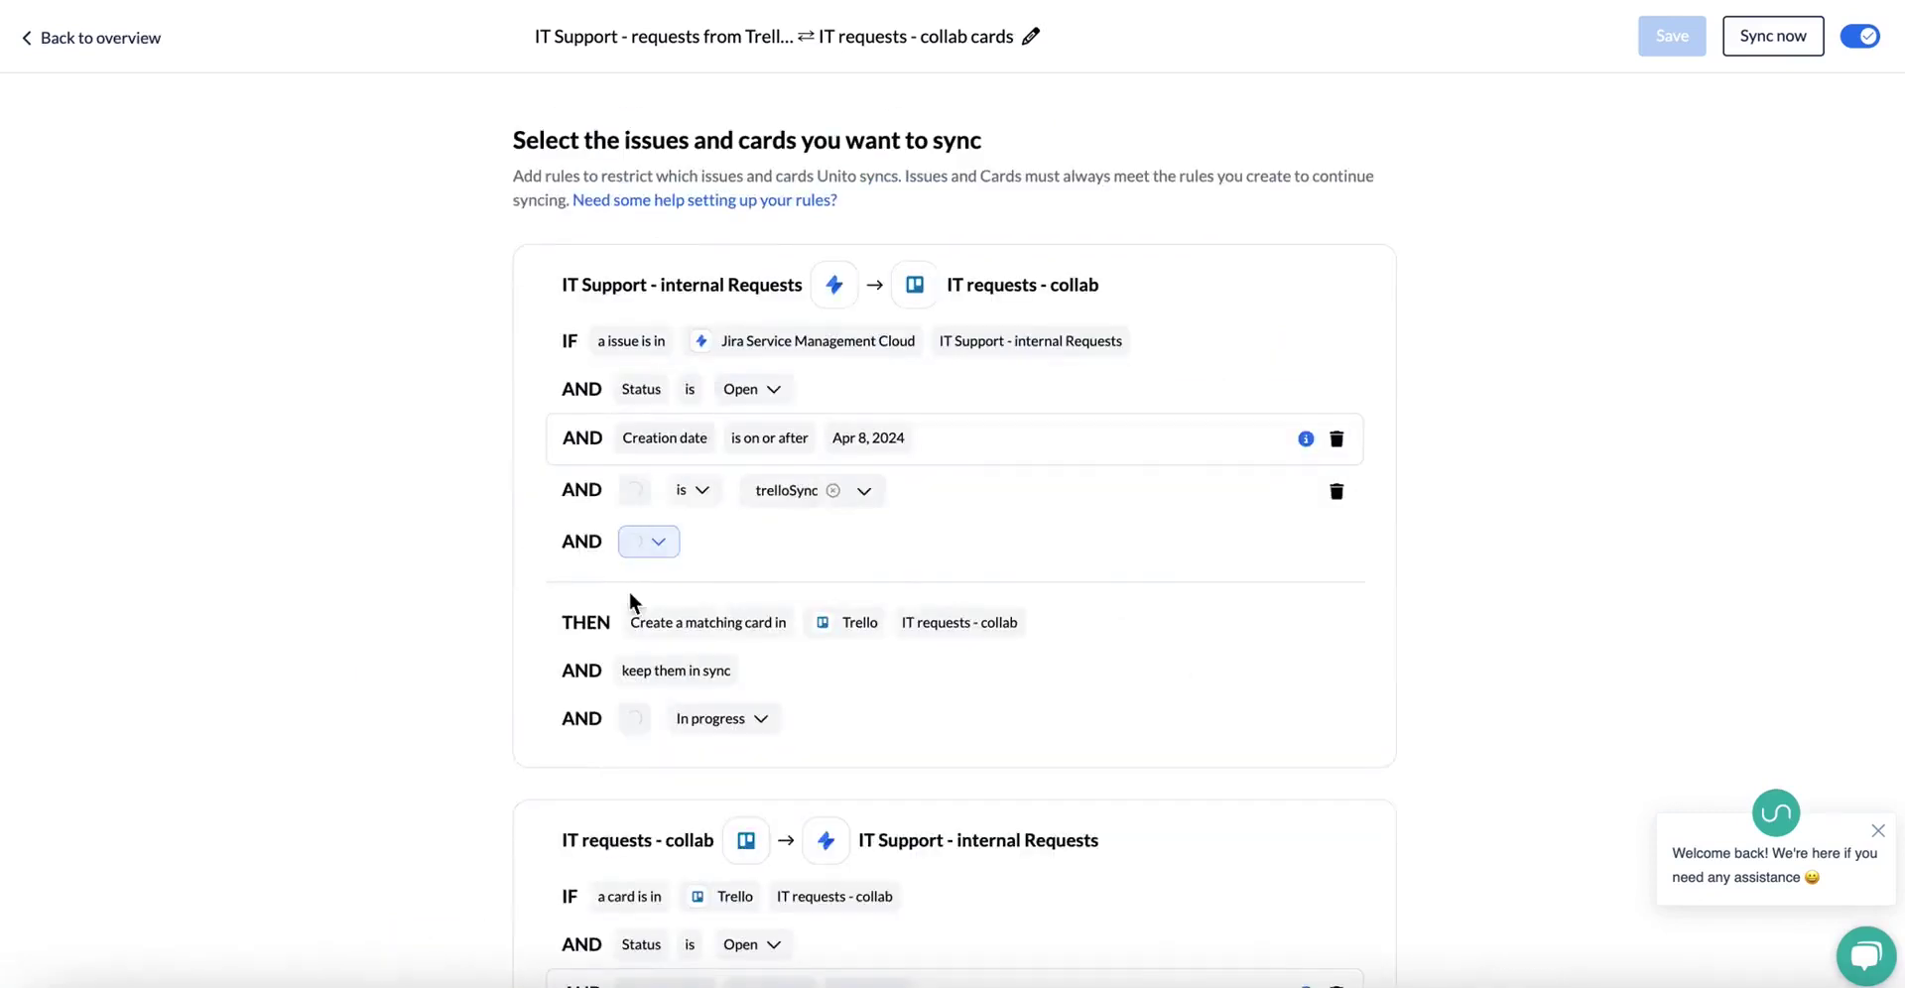
scroll(555, 346, down, 1)
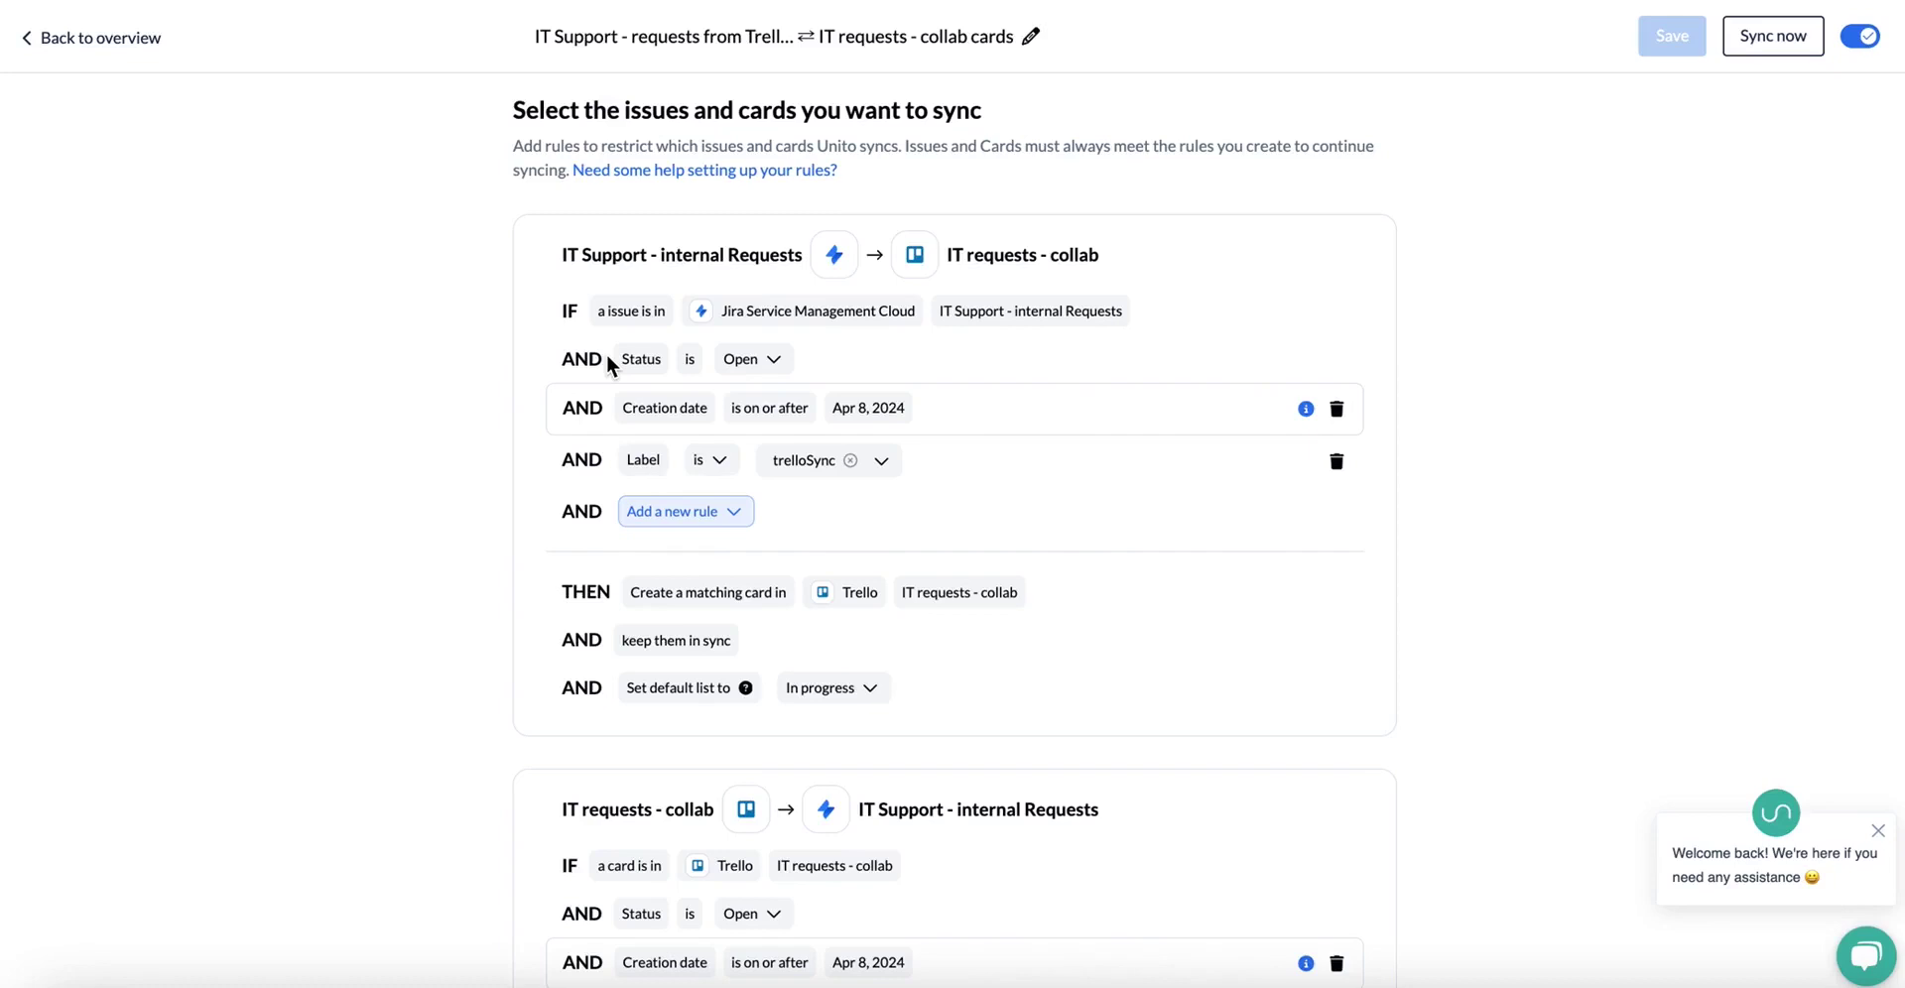
- Review the Jira status options and keep Open as the required issue status
click(764, 361)
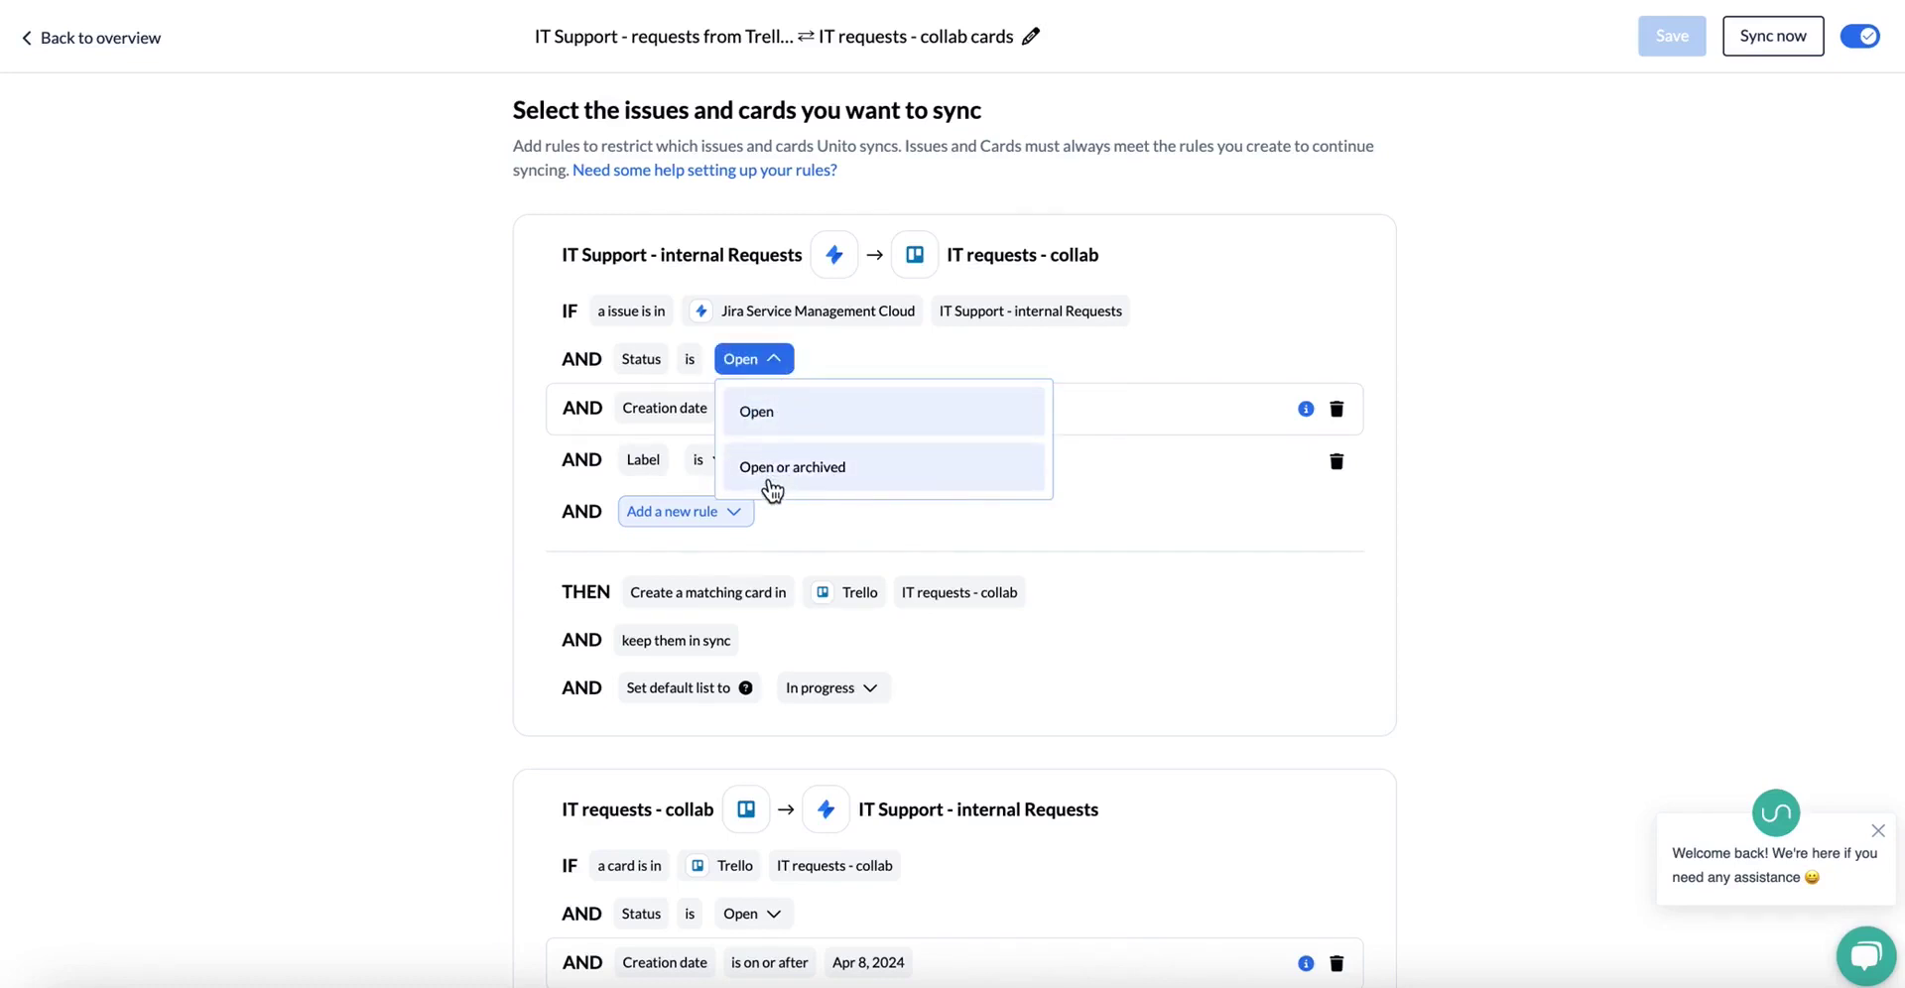
click(881, 349)
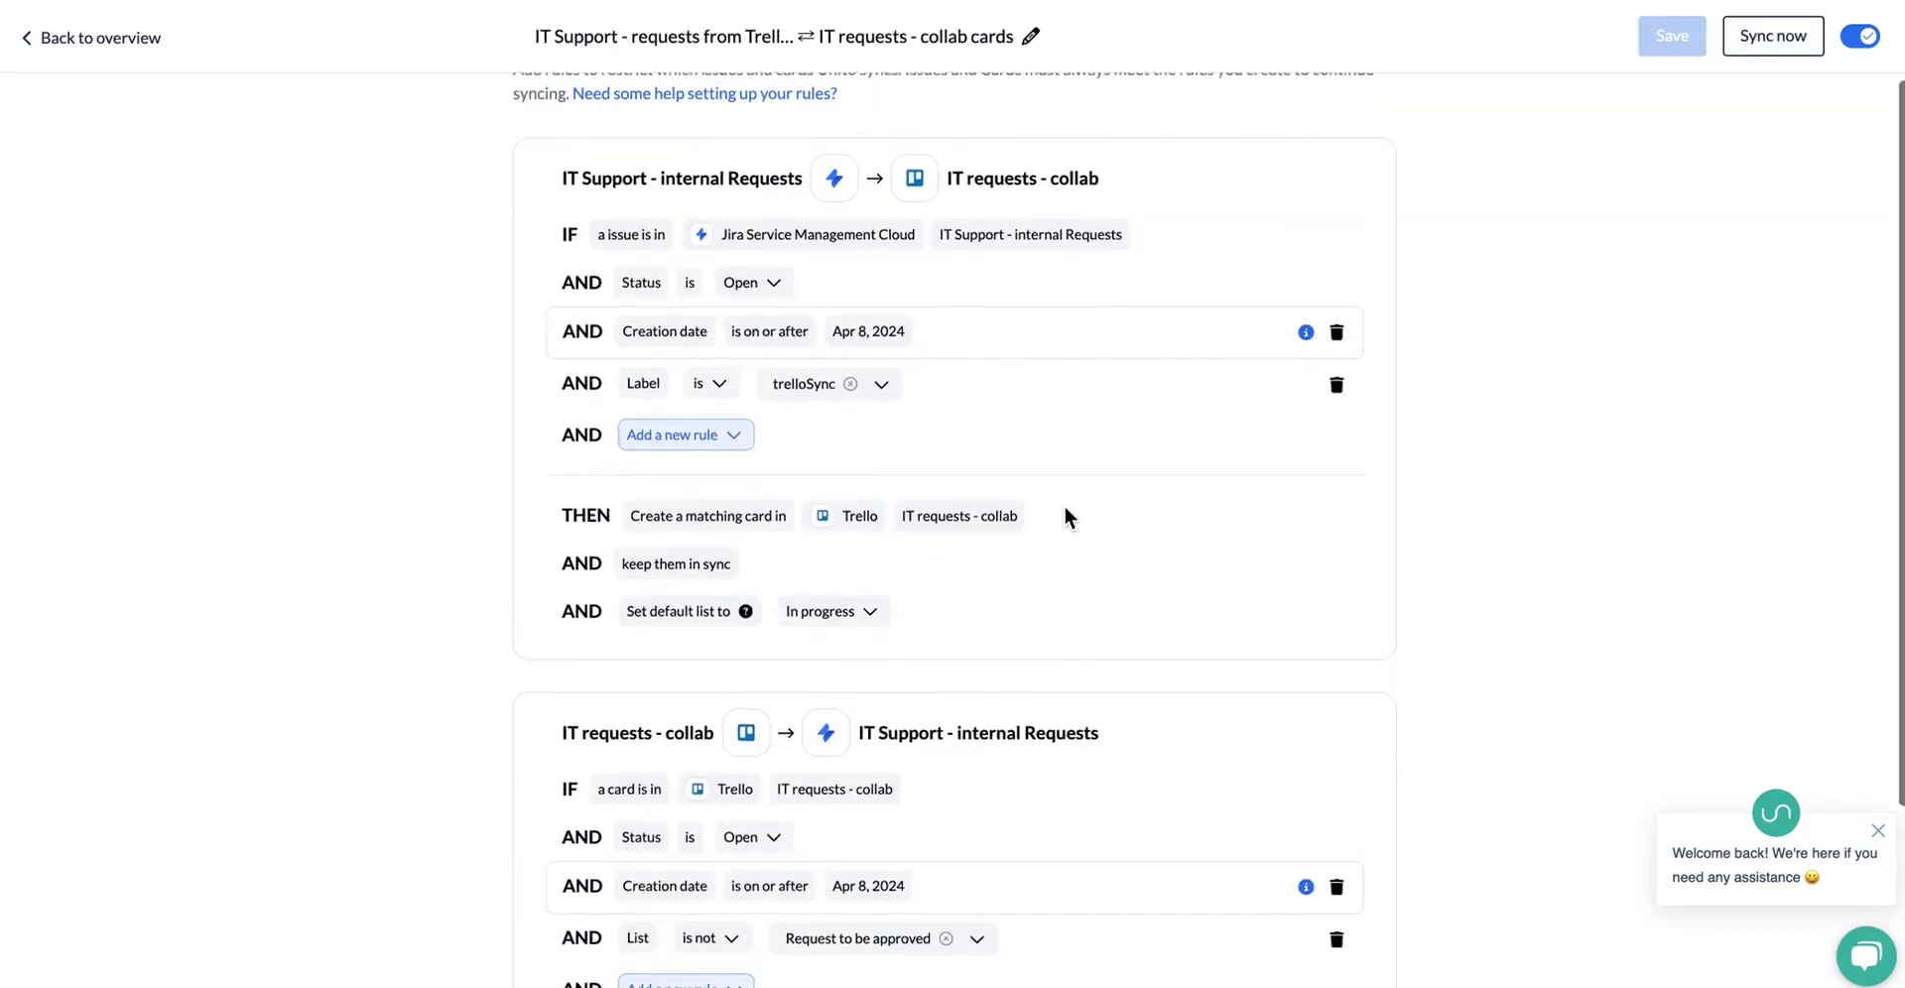
- Delete the Apr 8, 2024 creation-date condition and confirm its removal
scroll(1064, 508, down, 1)
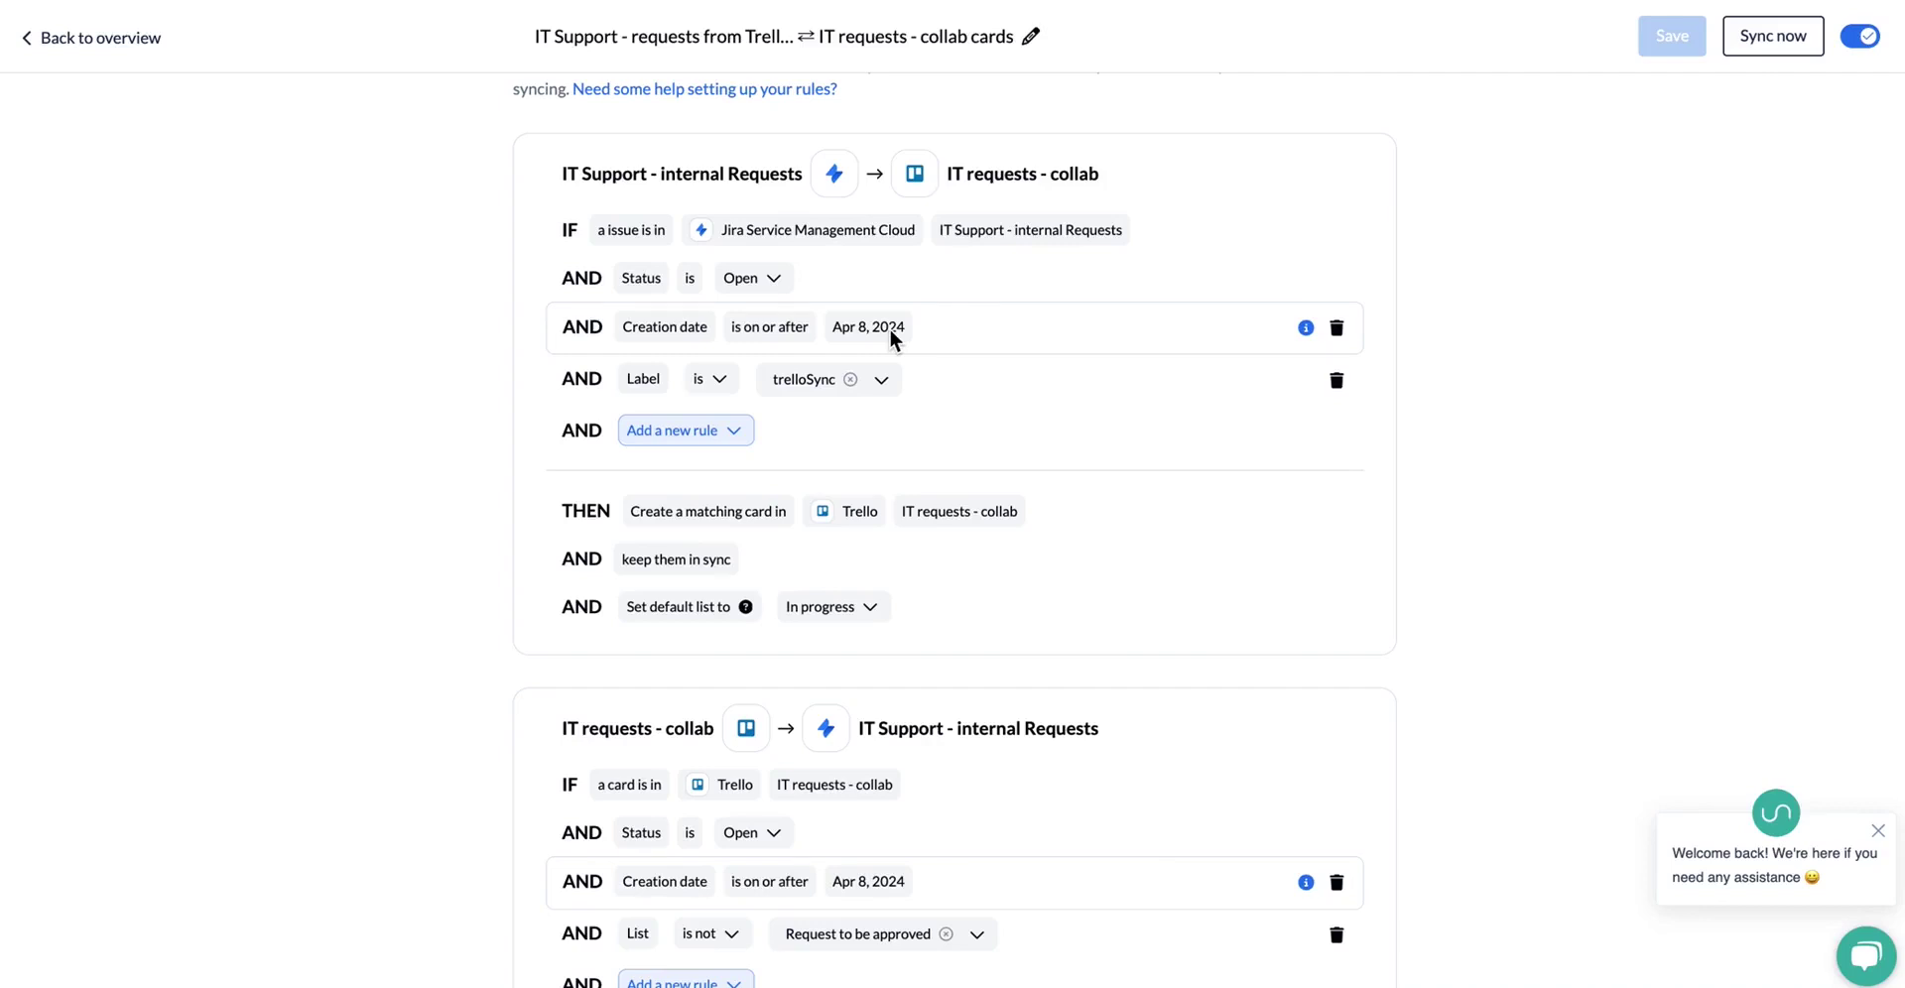
click(1336, 328)
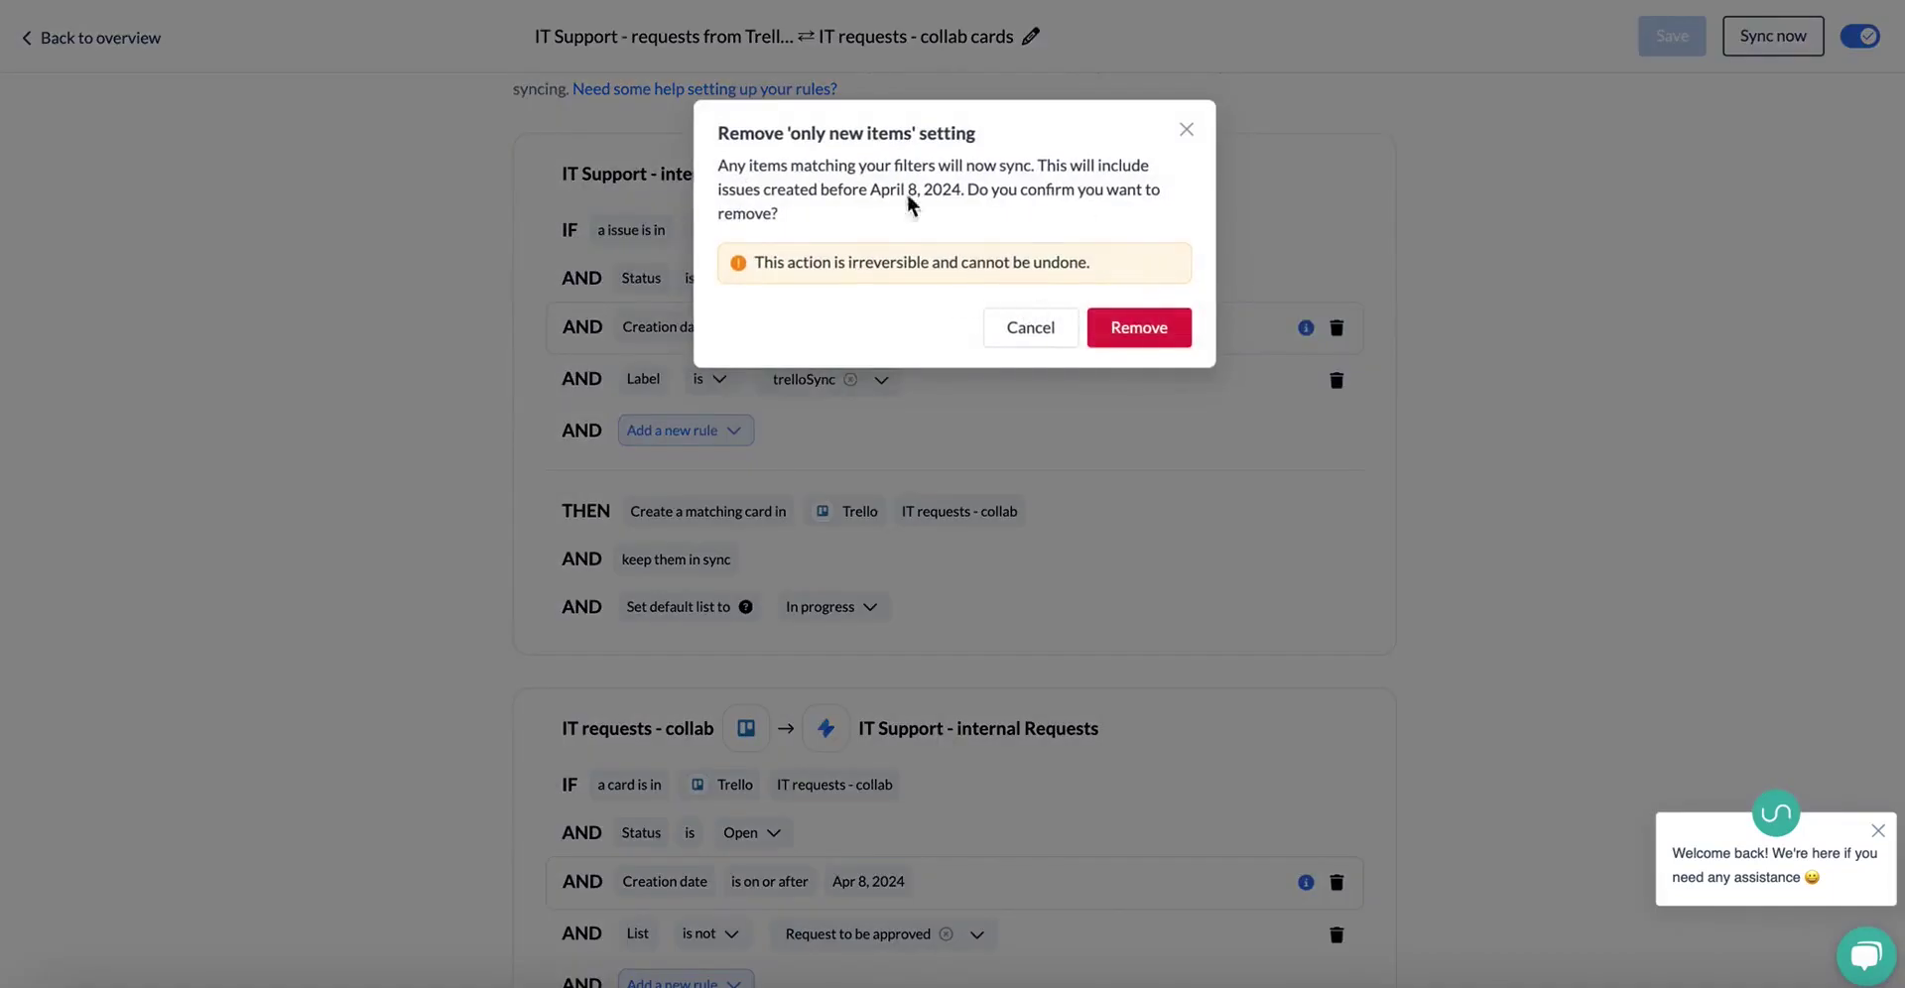
click(1167, 337)
scroll(1167, 335, up, 1)
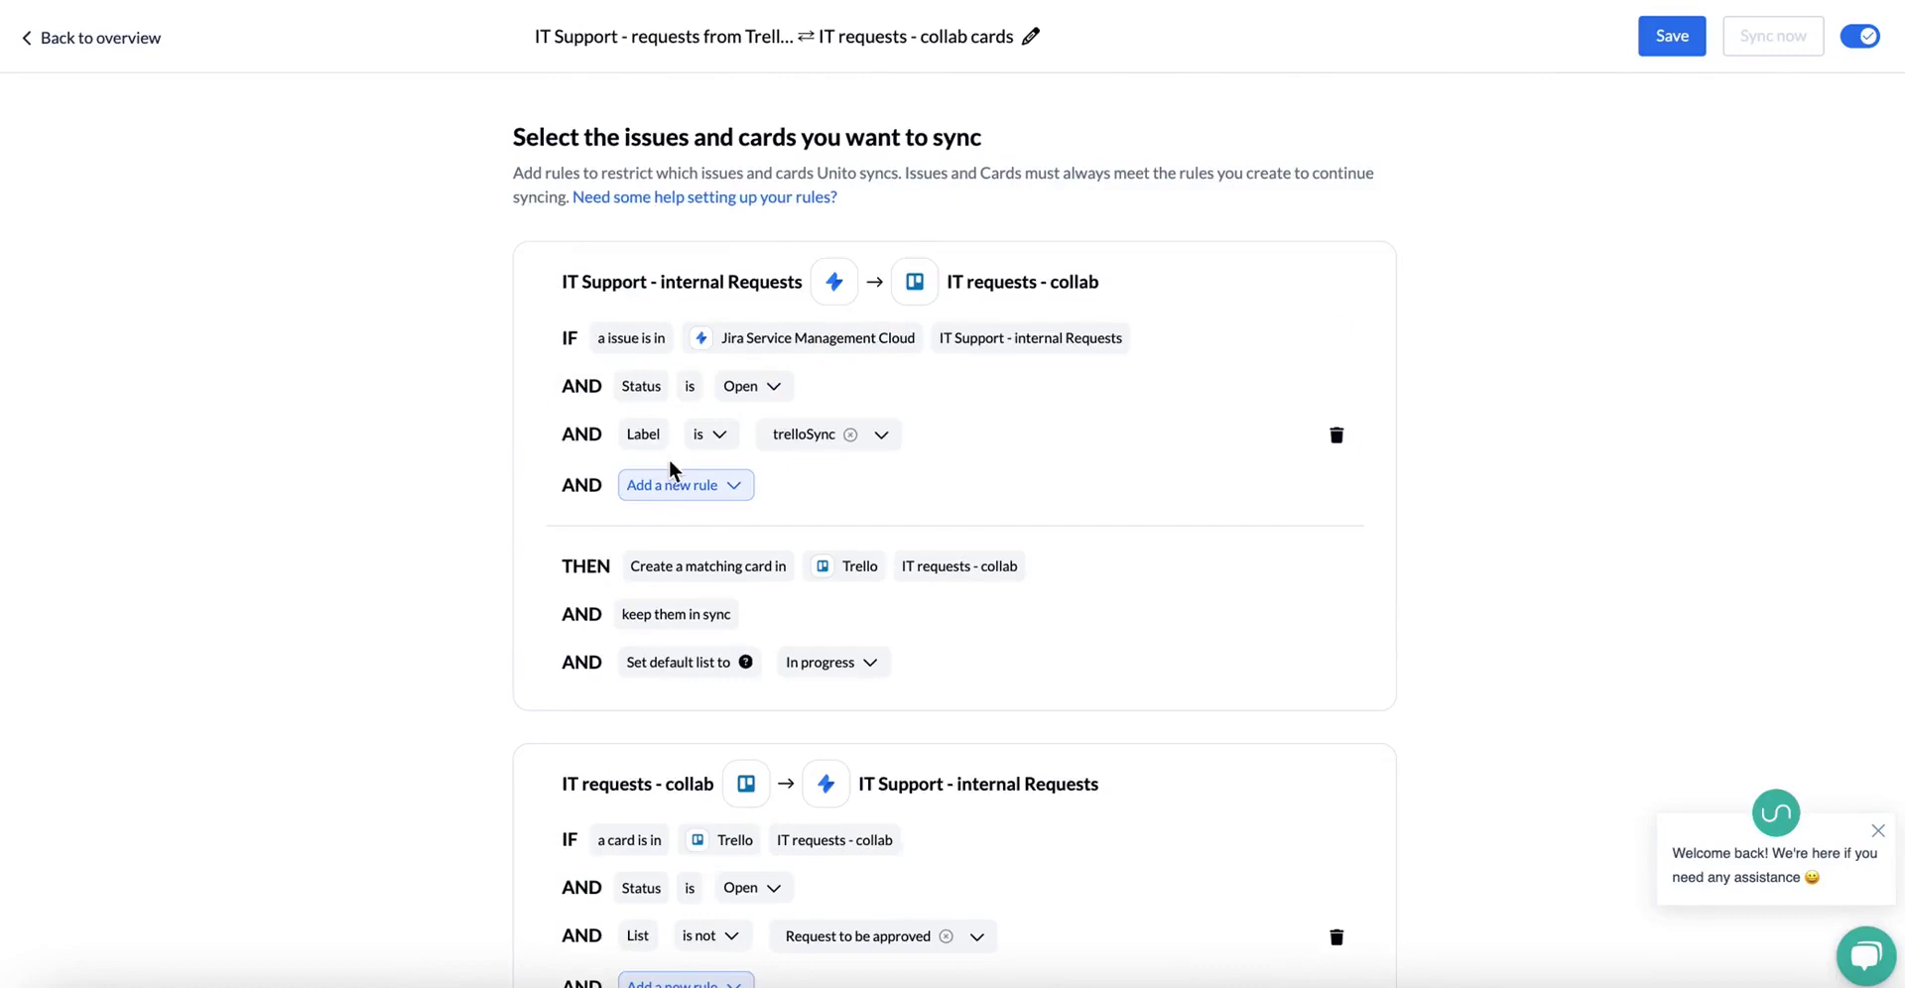
click(731, 493)
scroll(746, 674, down, 3)
scroll(751, 719, down, 5)
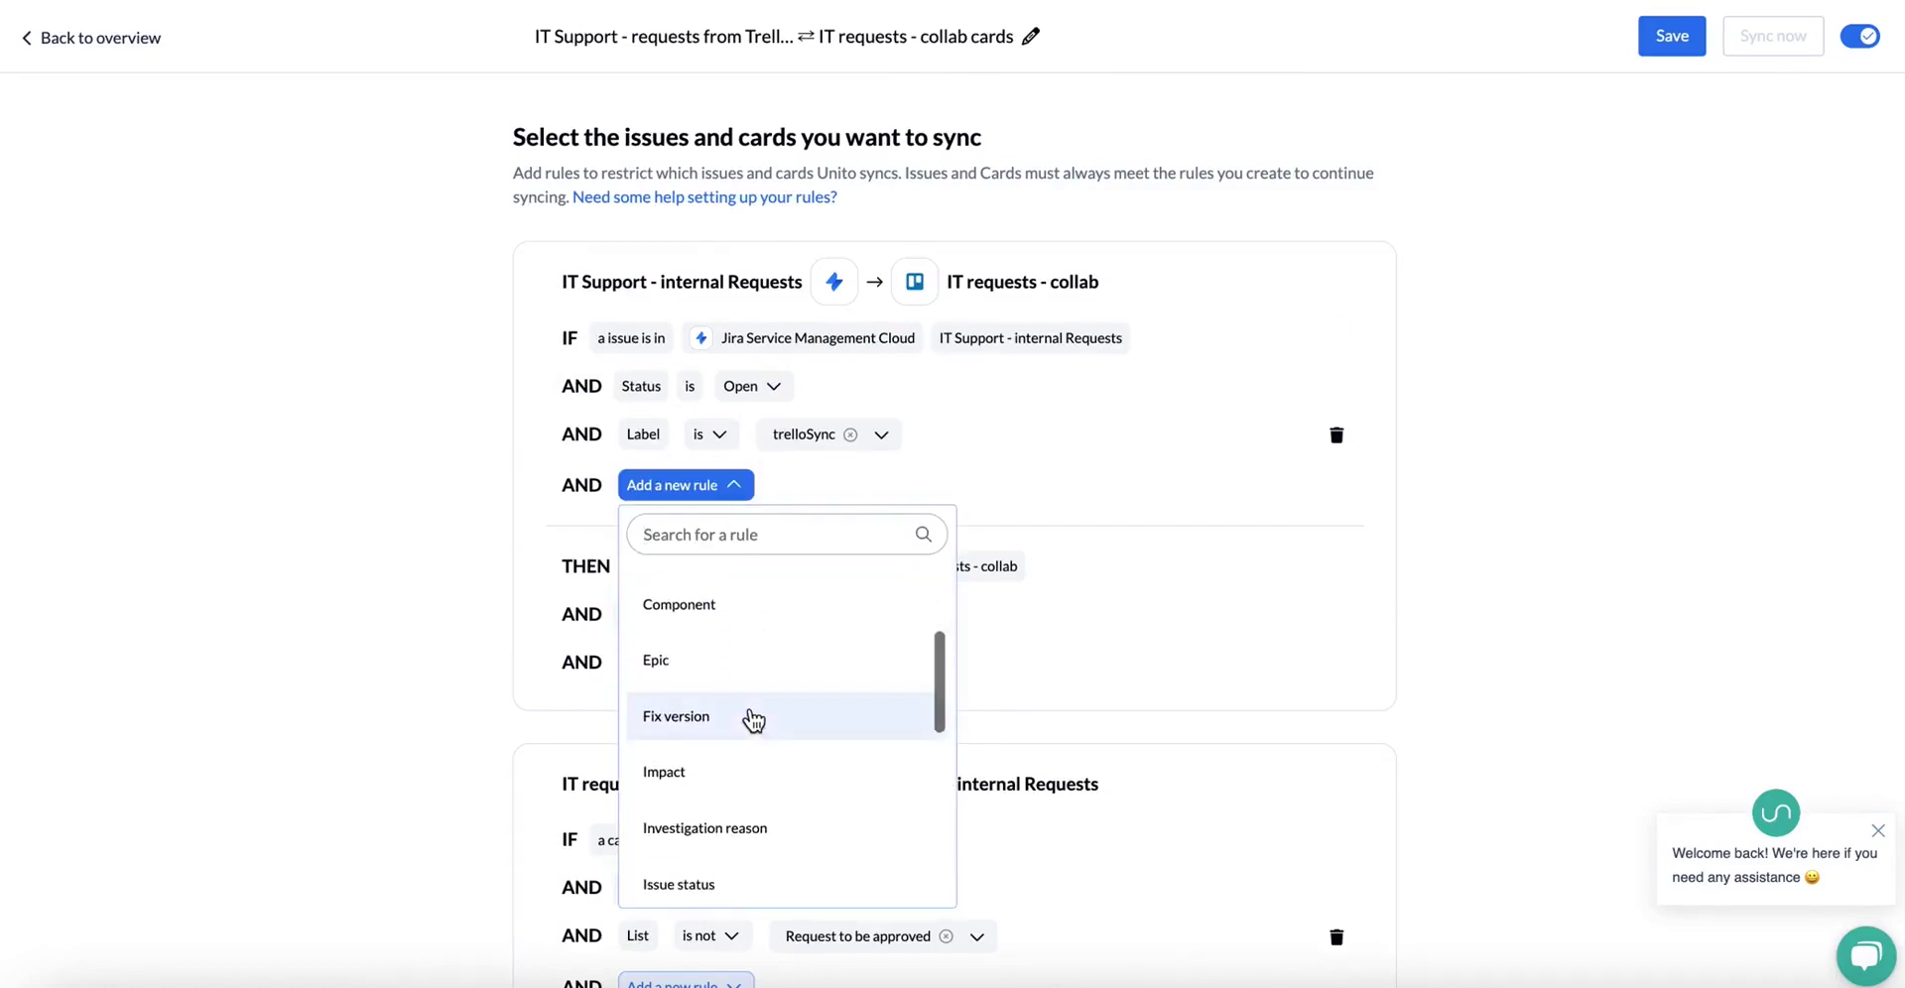
scroll(752, 719, down, 6)
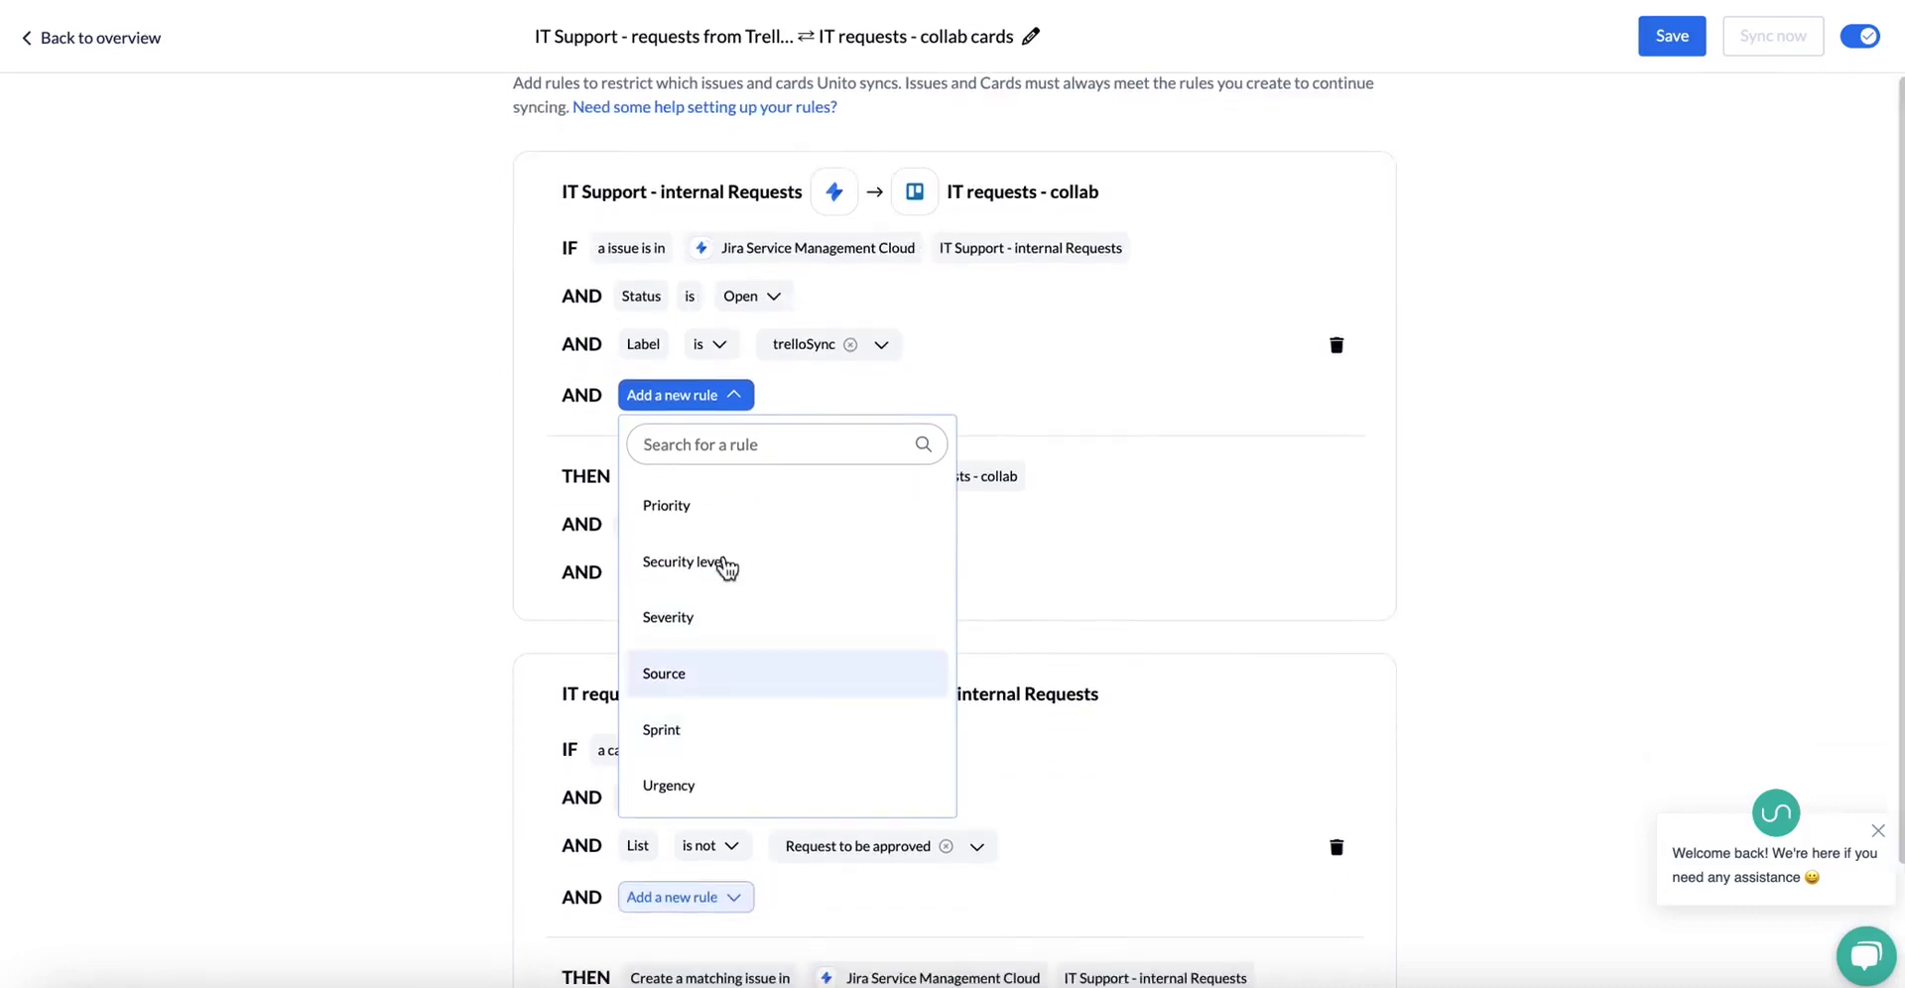
scroll(731, 524, up, 2)
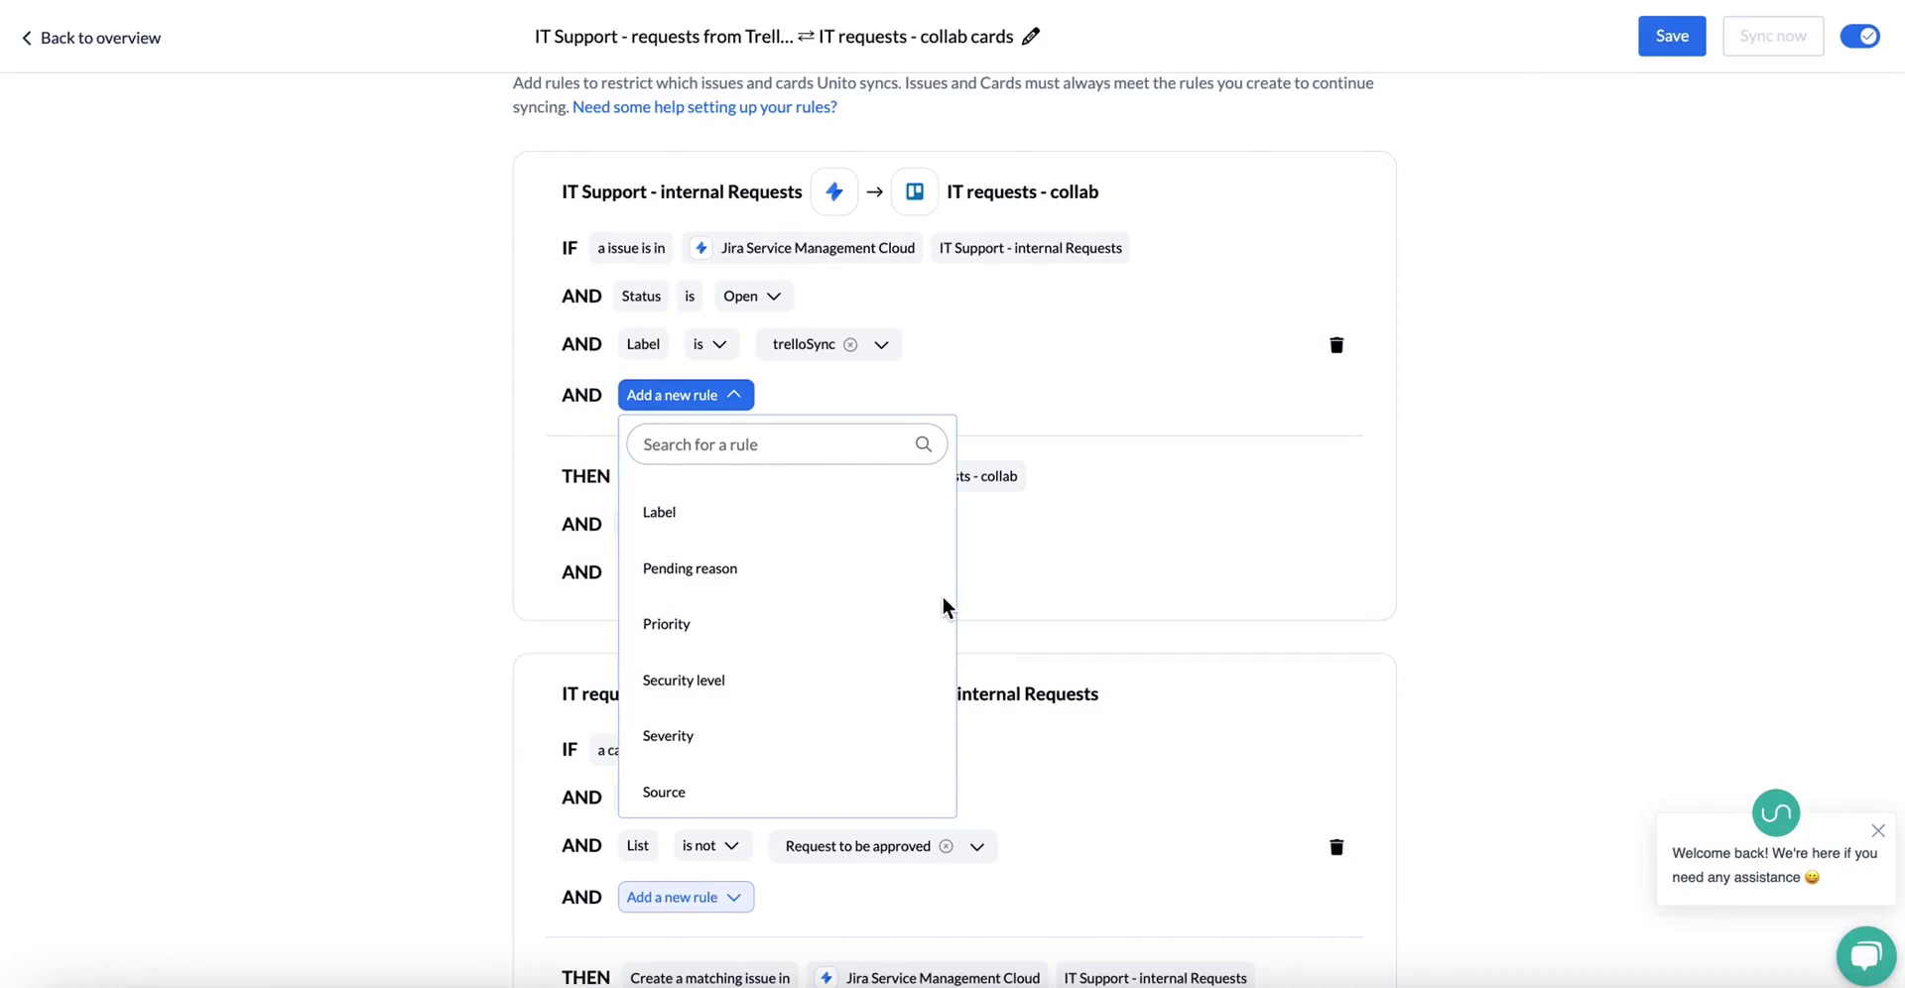
scroll(880, 622, up, 2)
click(784, 375)
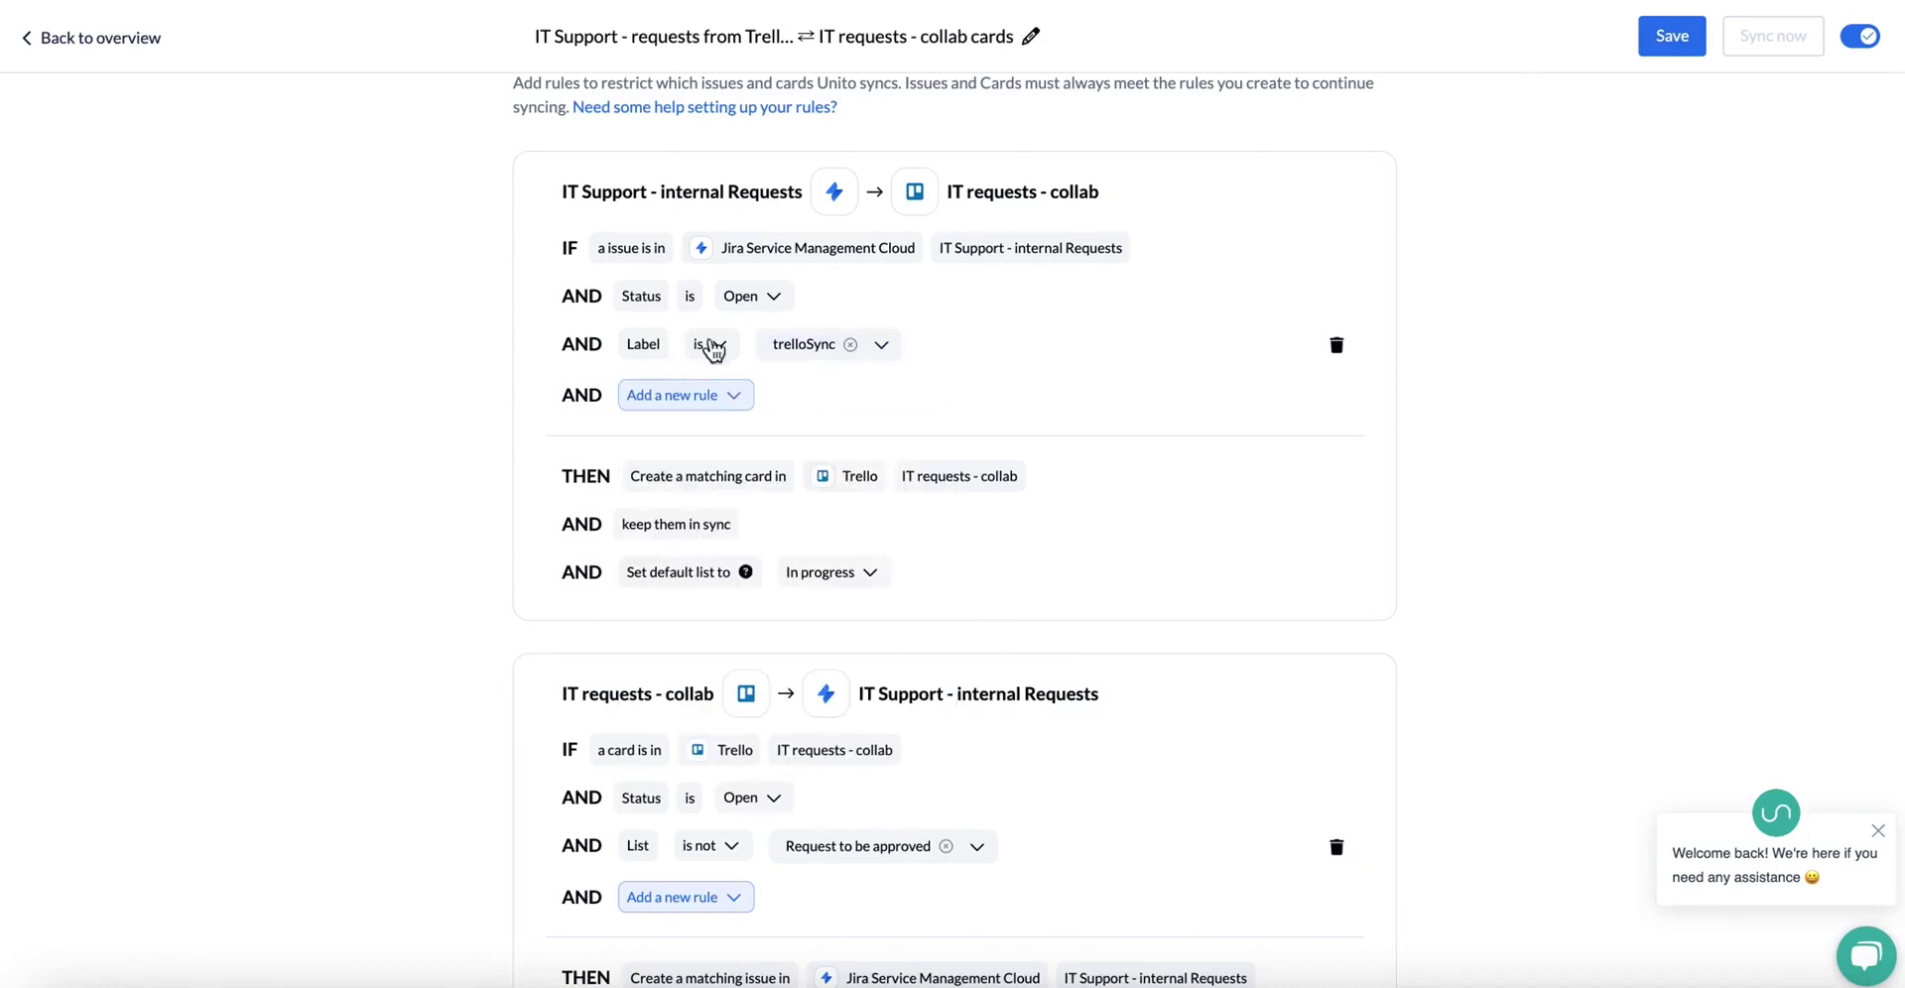
- Search 'tr' in the Label condition and add two trello ID labels beside trelloSync
click(788, 347)
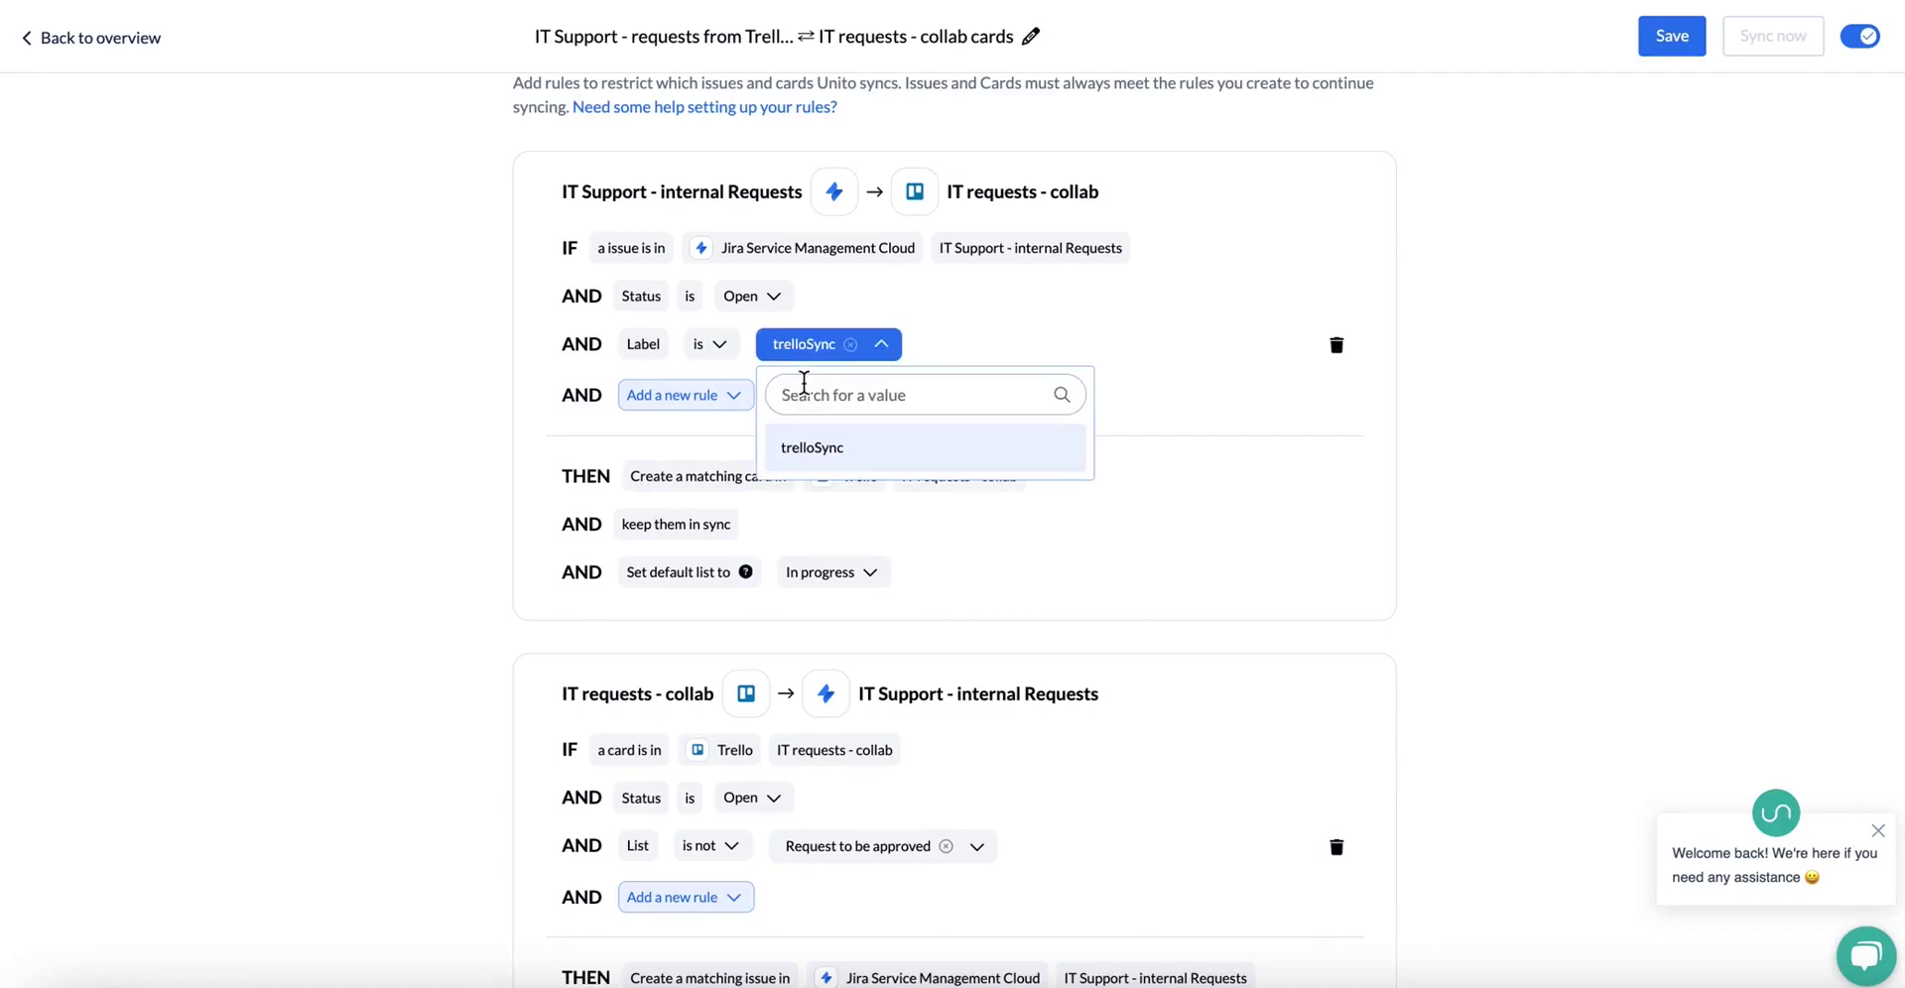
text(tr)
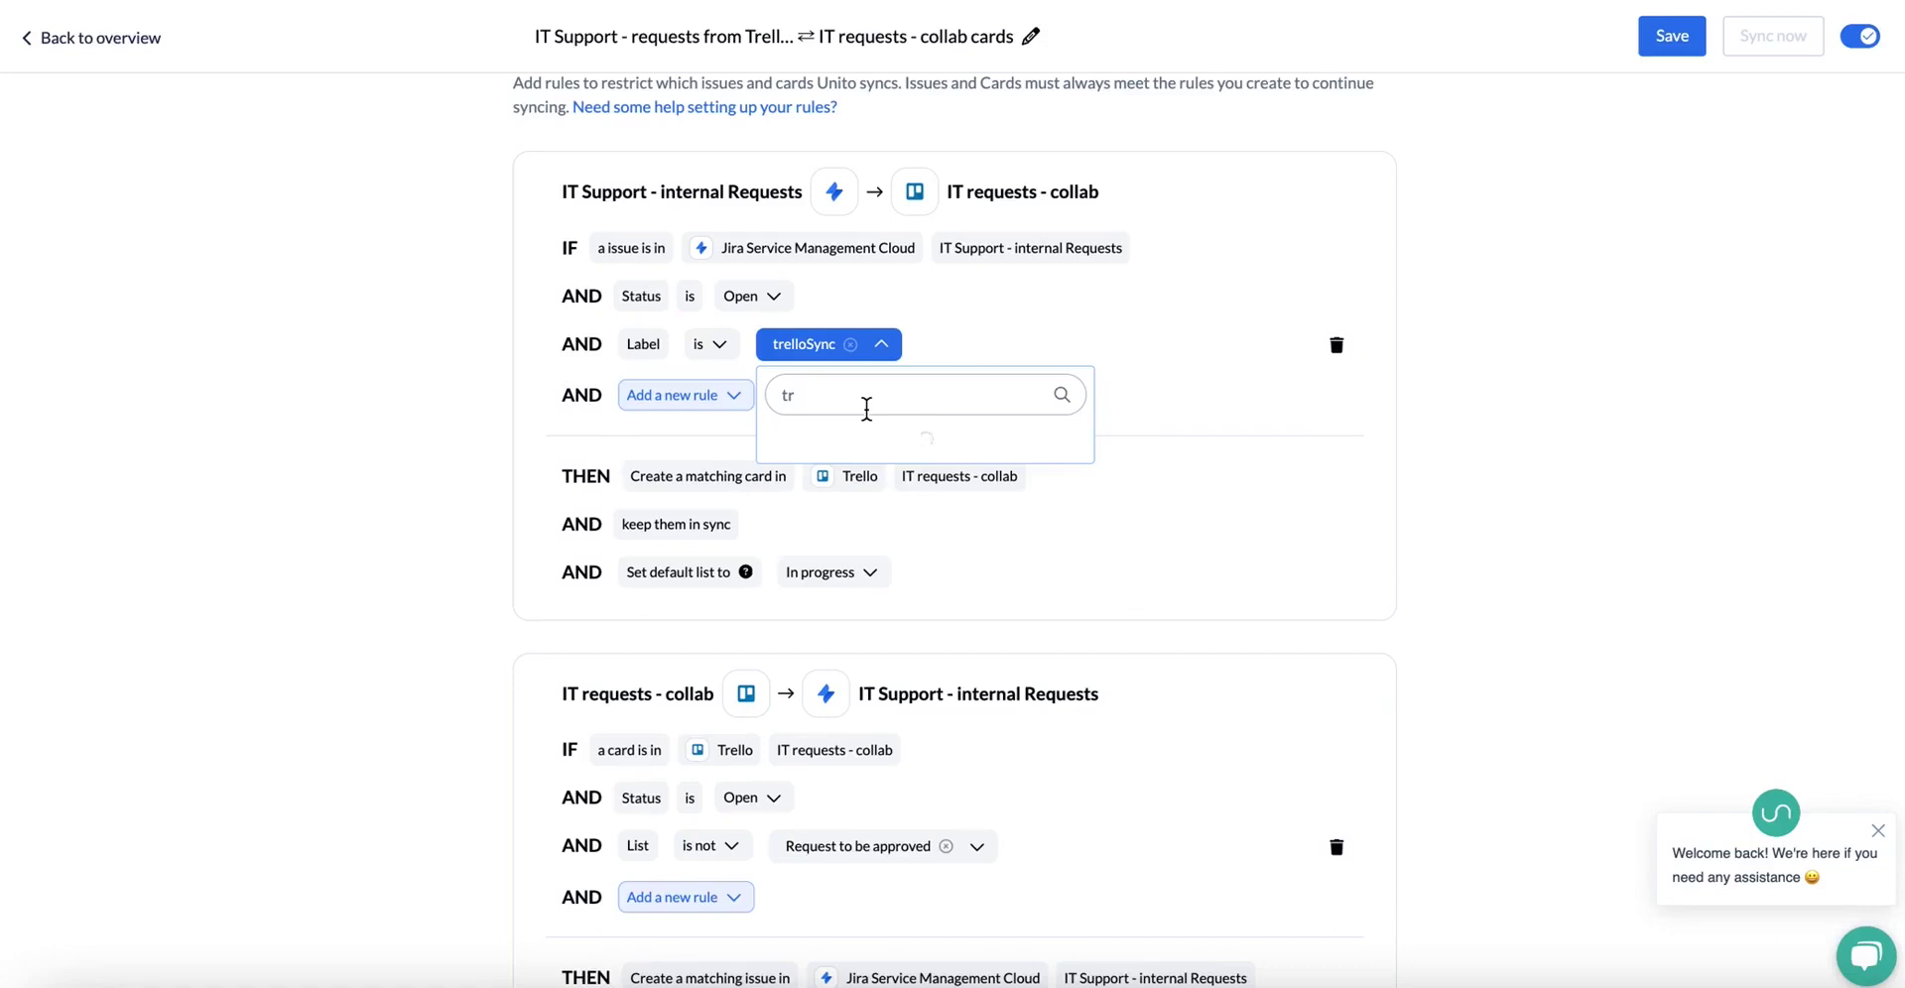
click(893, 443)
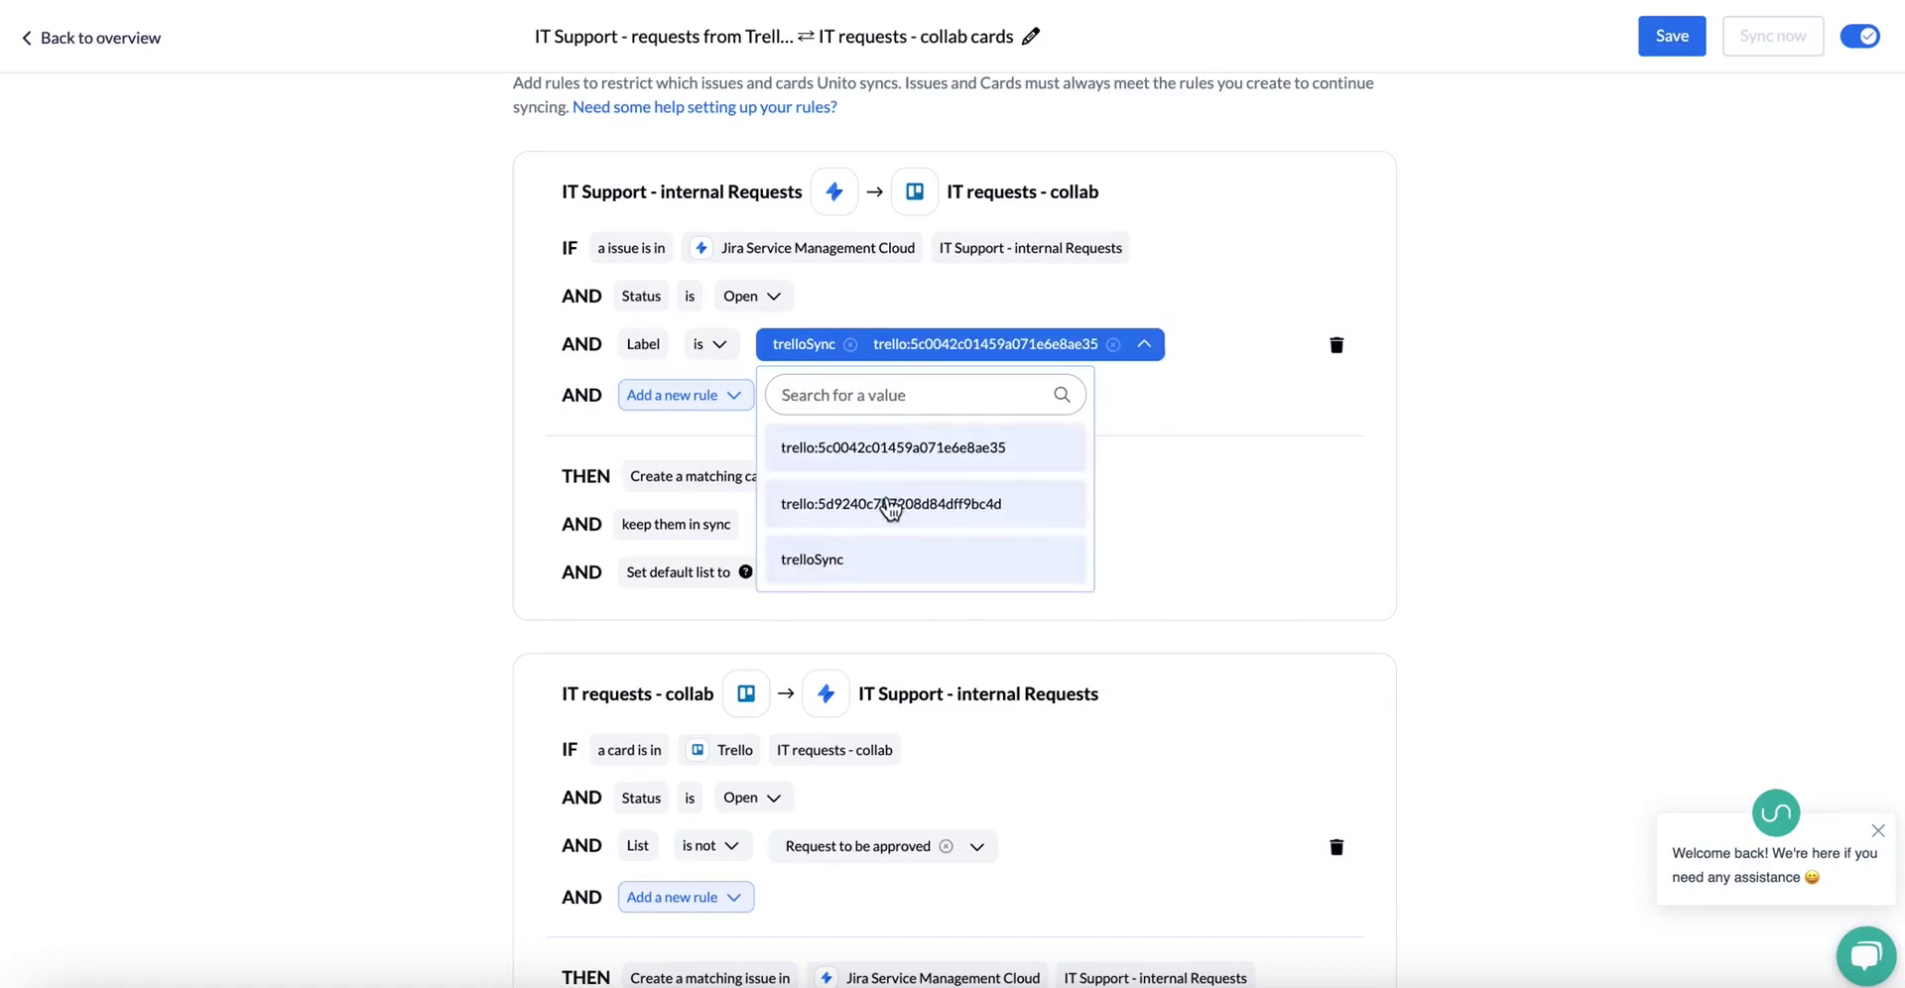
click(884, 502)
click(1174, 415)
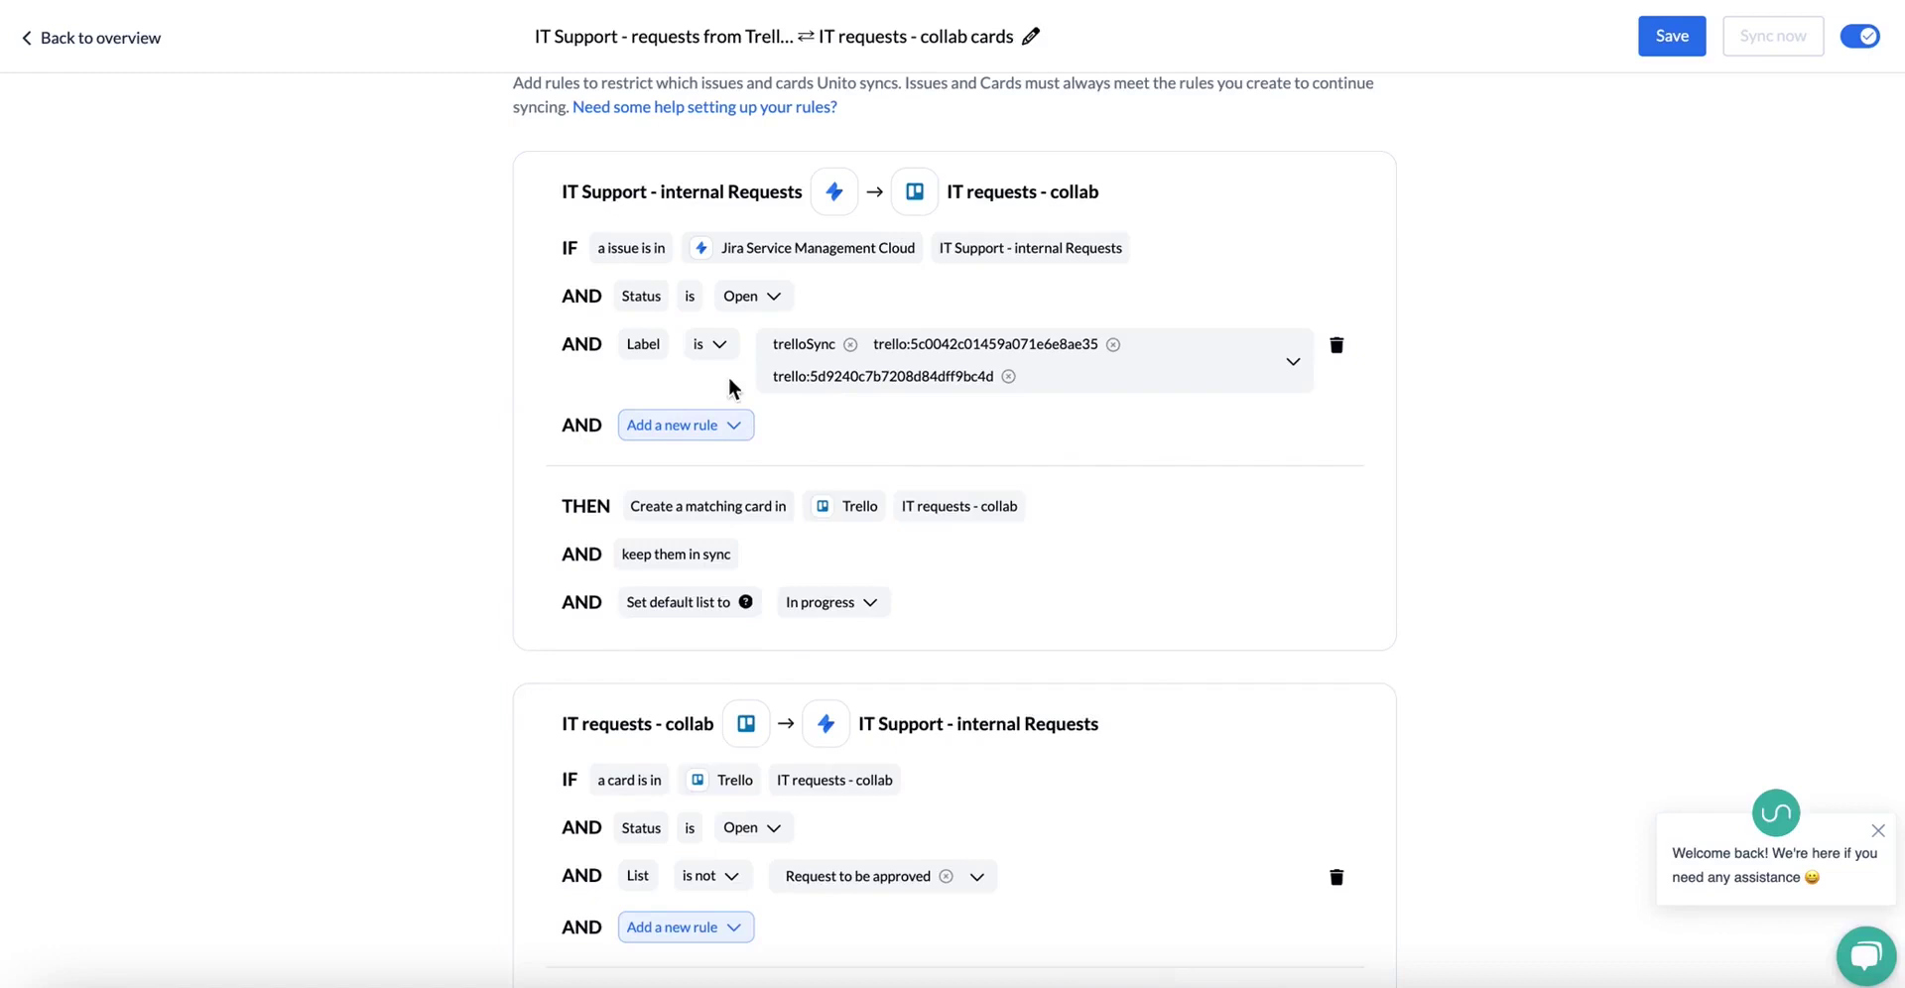
- Remove the extra Trello ID label, keeping trelloSync and trello:5c0042c01459a071e6e8ae35
click(1008, 376)
click(1033, 360)
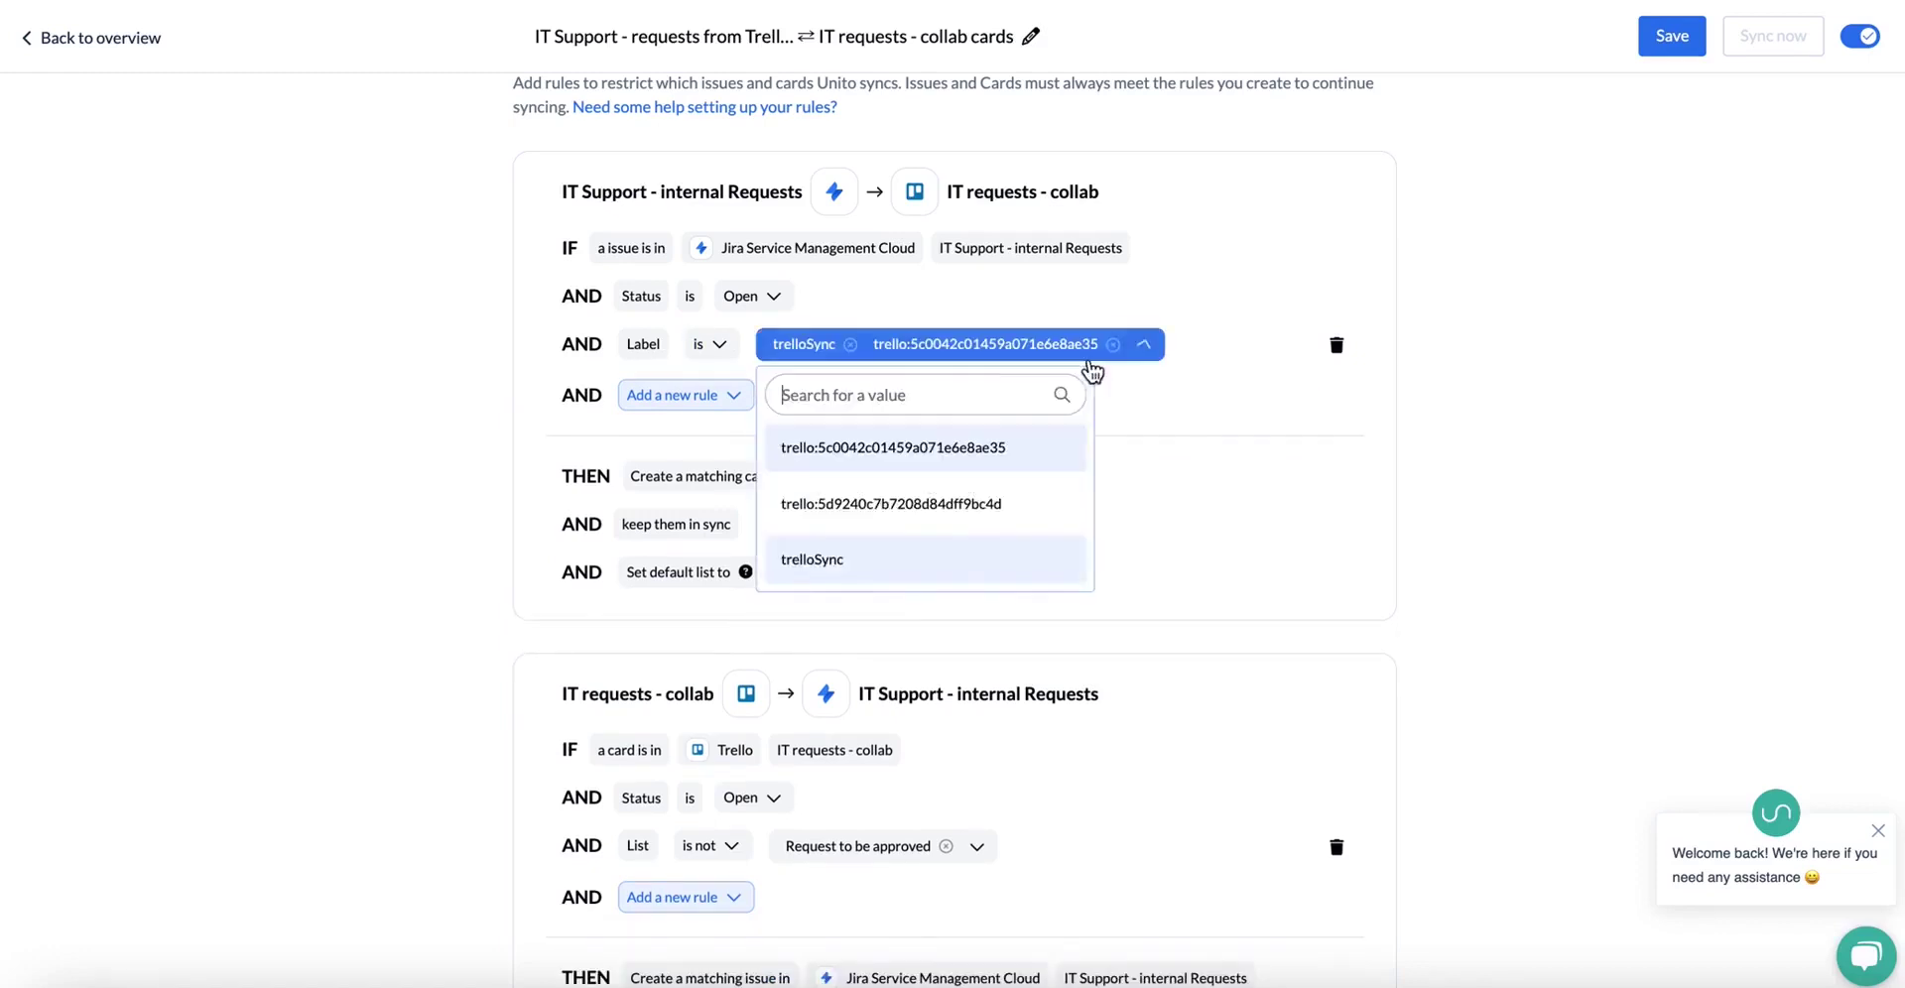
click(635, 419)
- Add an Assignee condition and start searching for a person as its value
click(658, 407)
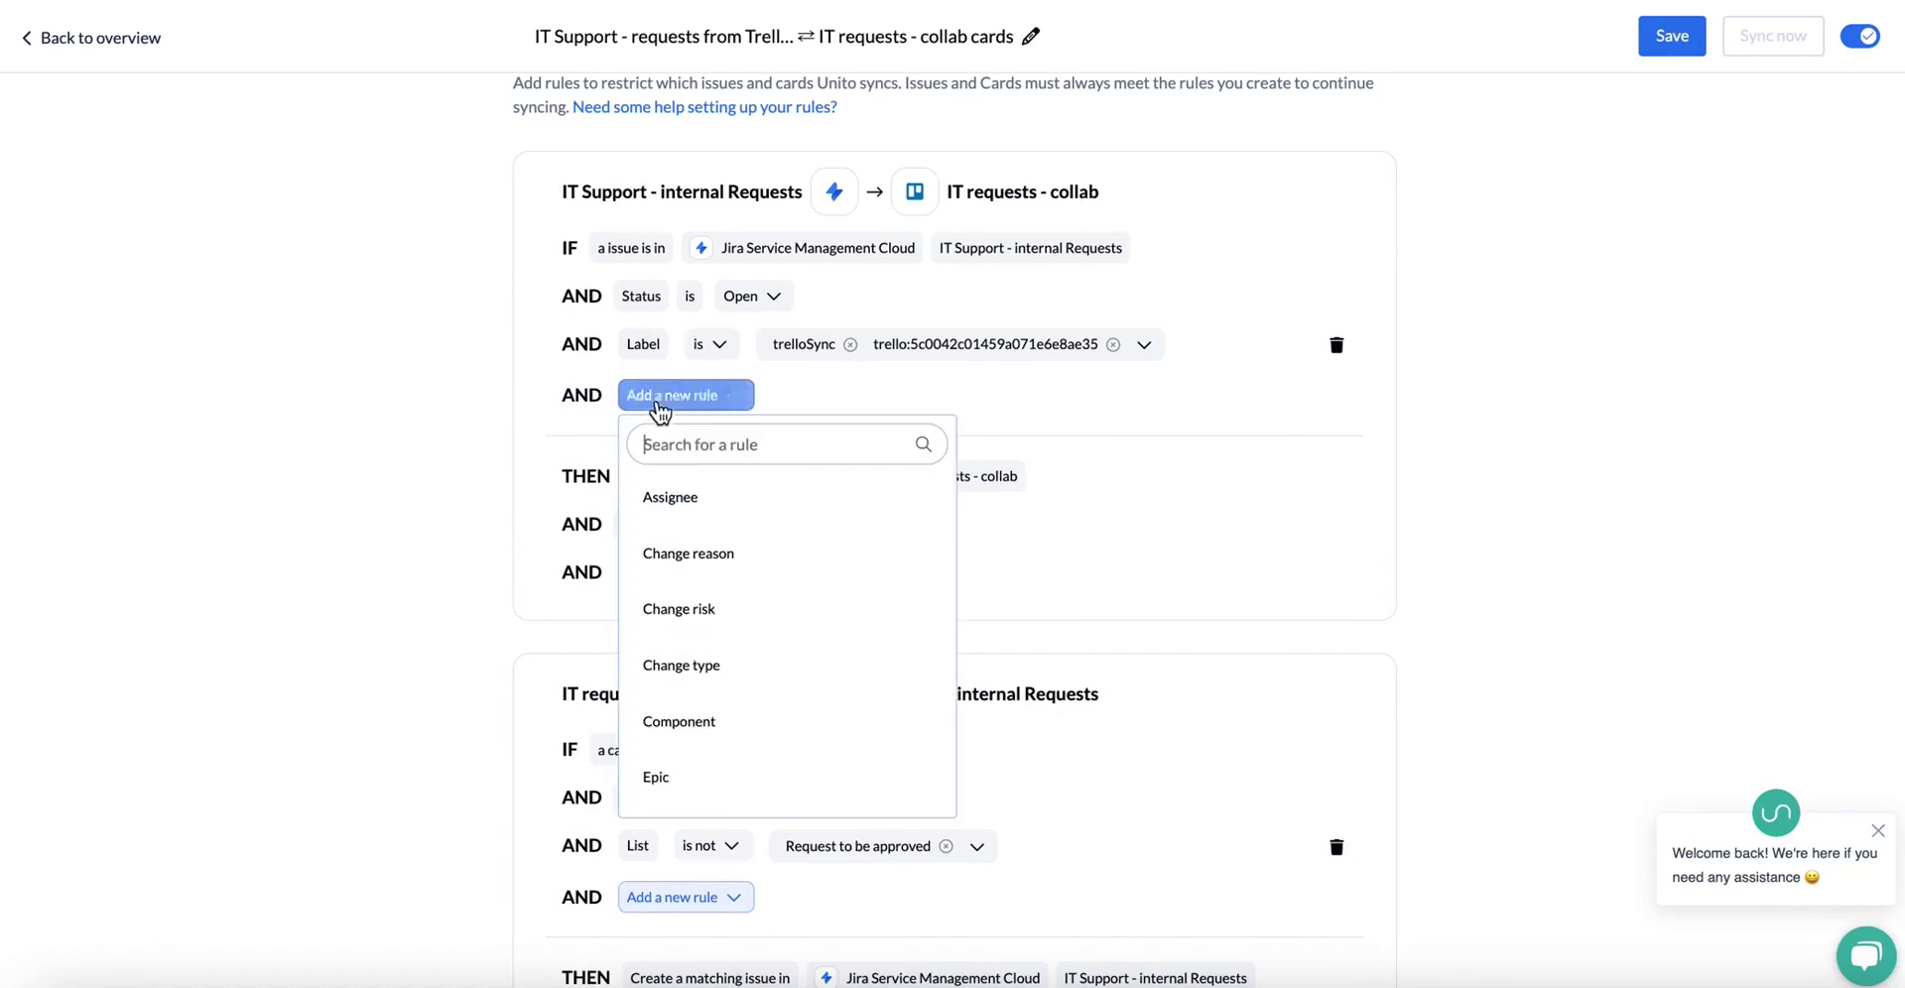
click(704, 496)
click(858, 396)
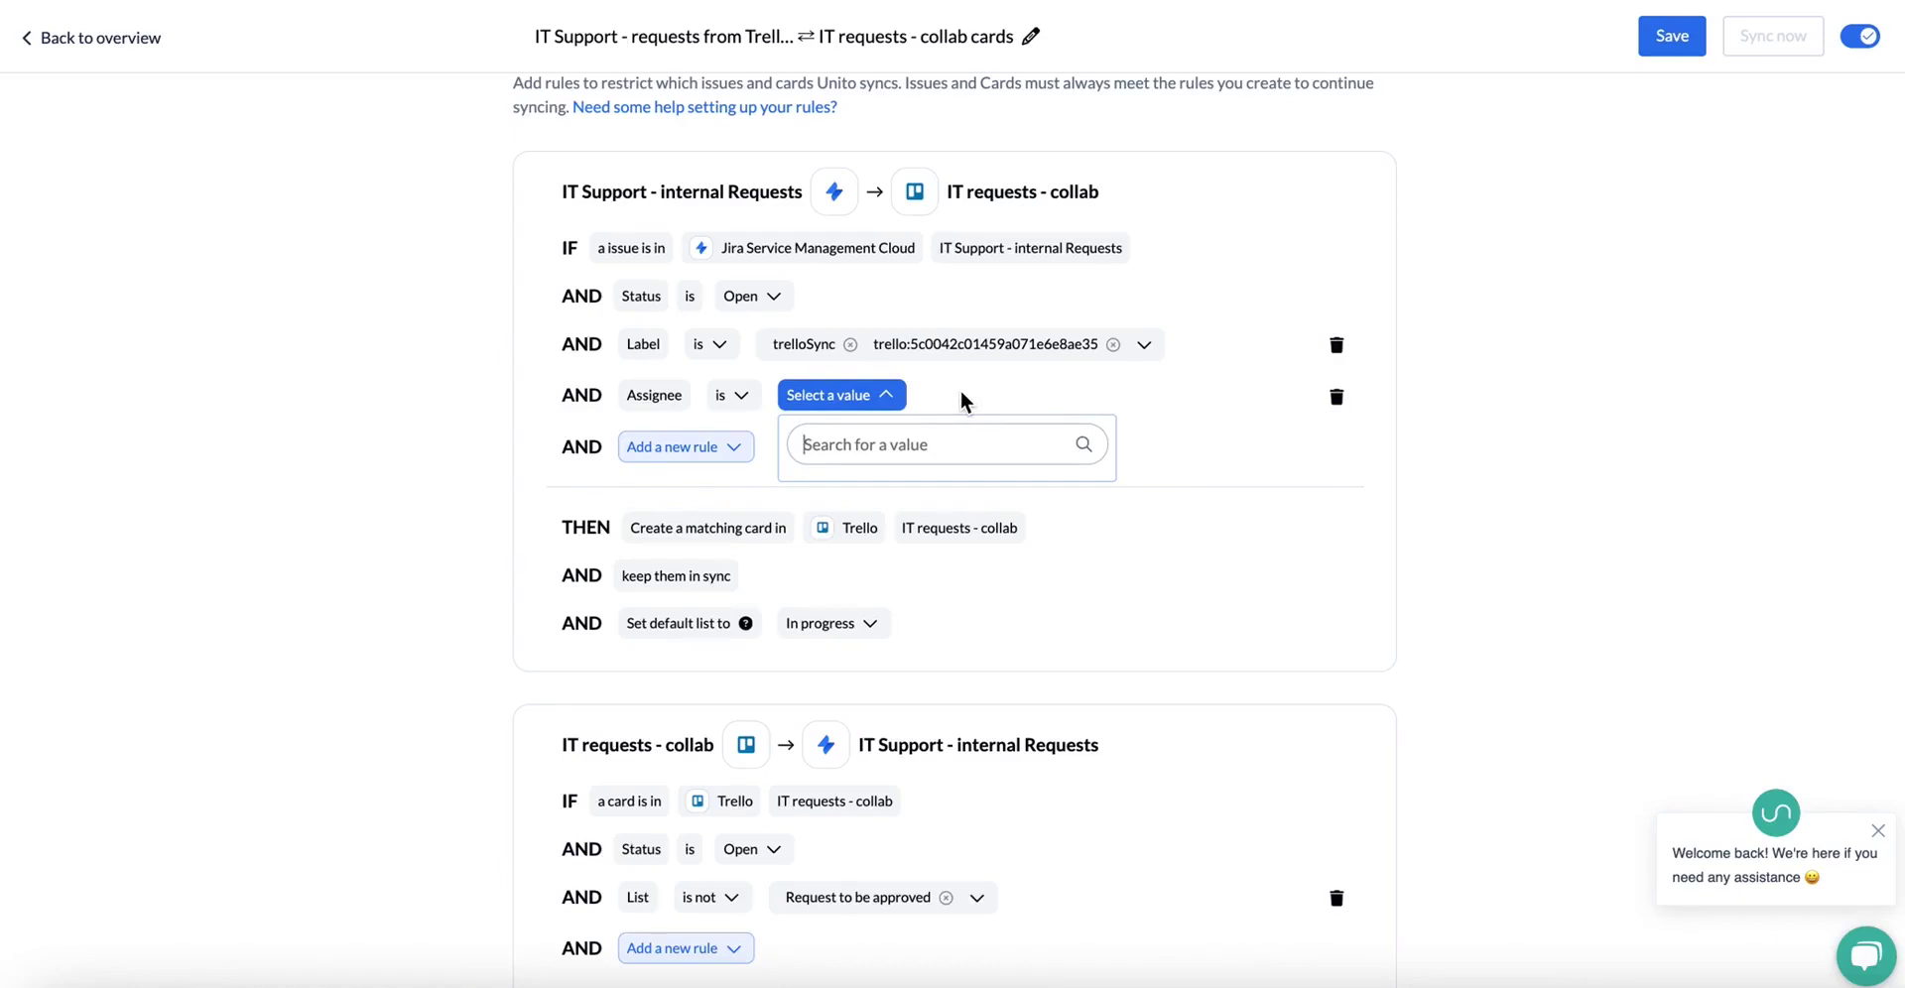
text(sig)
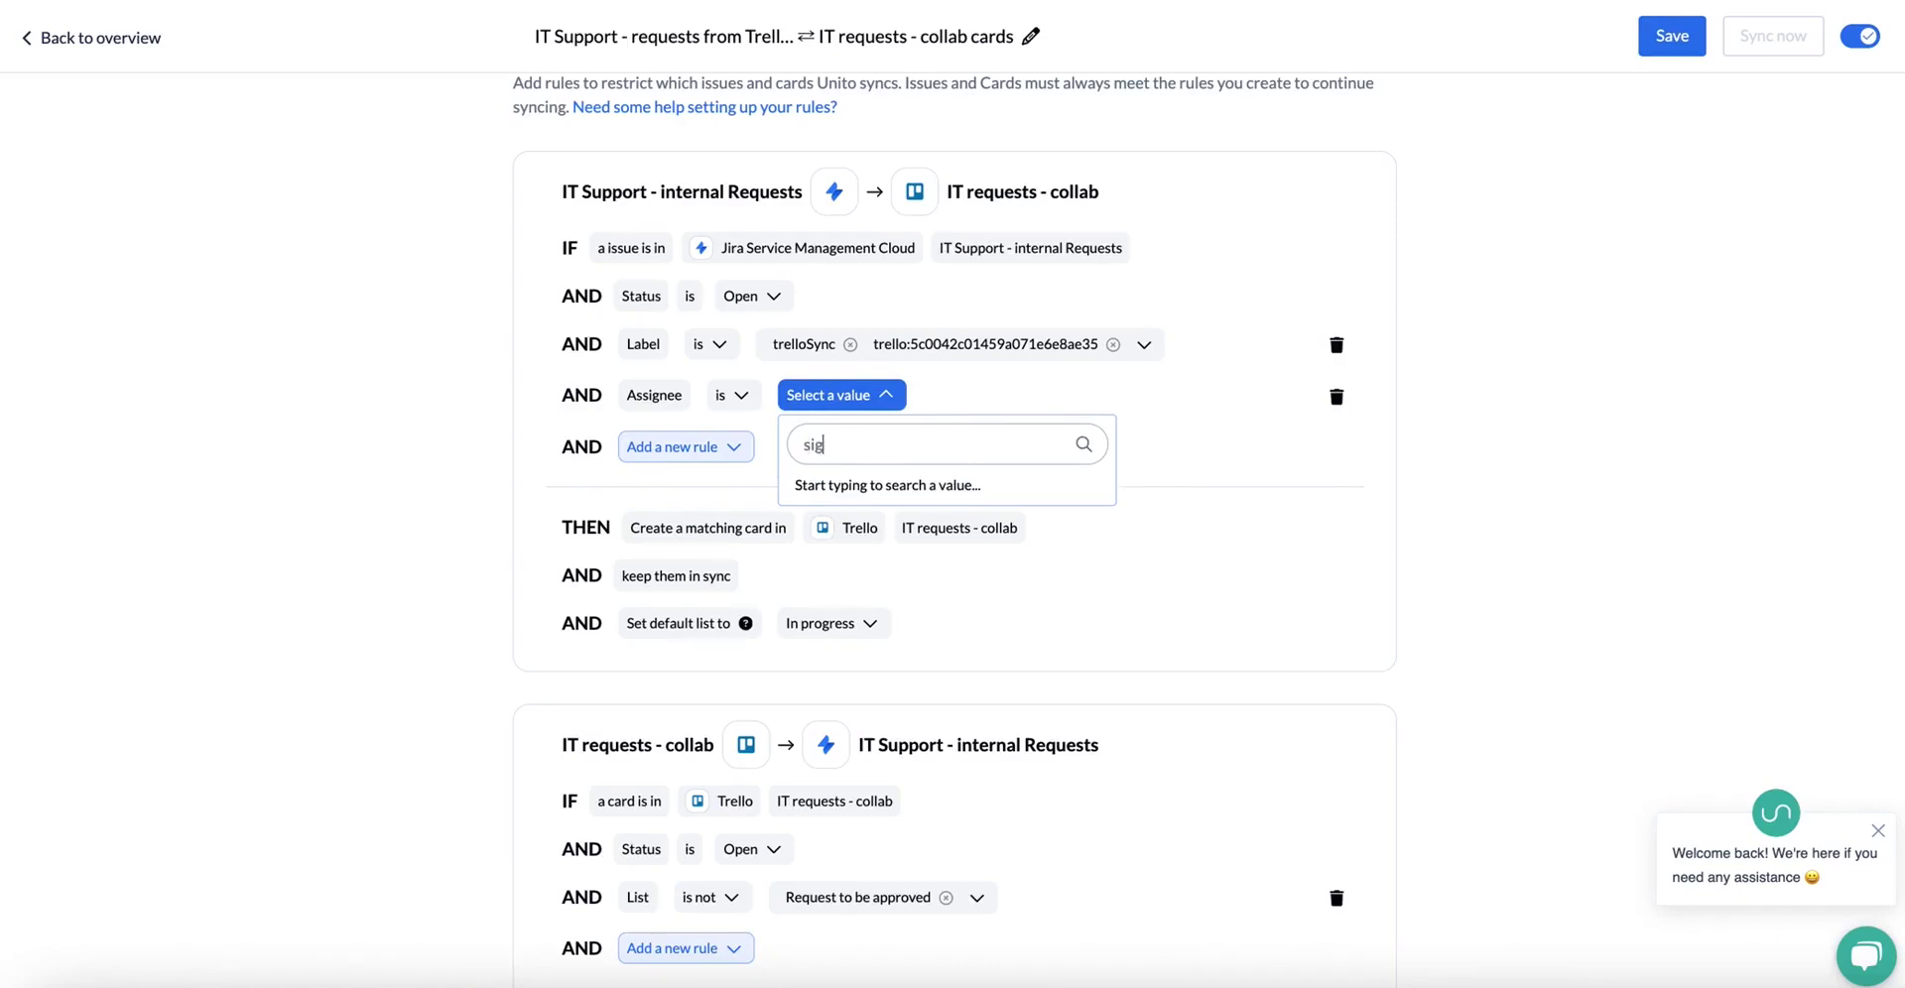
- Discard the unfinished Assignee condition from the Jira-to-Trello rule
click(960, 397)
scroll(1128, 425, down, 3)
scroll(909, 414, up, 3)
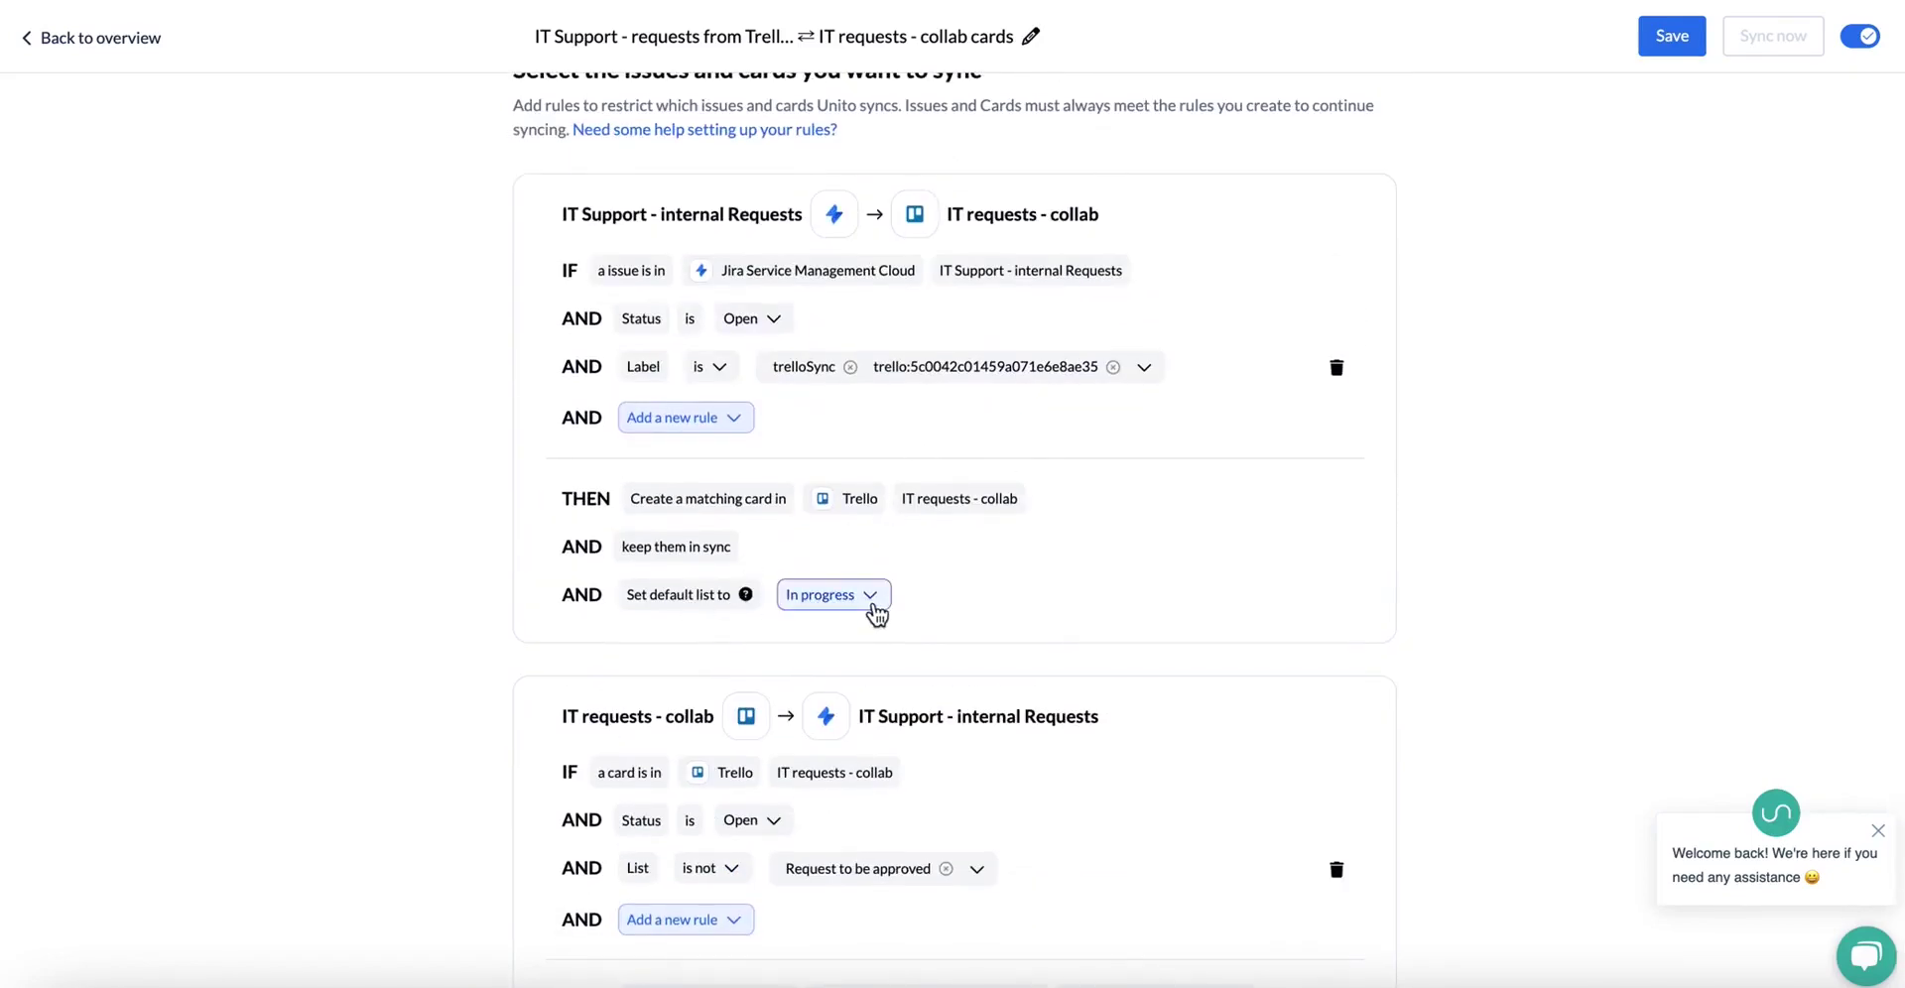
scroll(917, 595, up, 1)
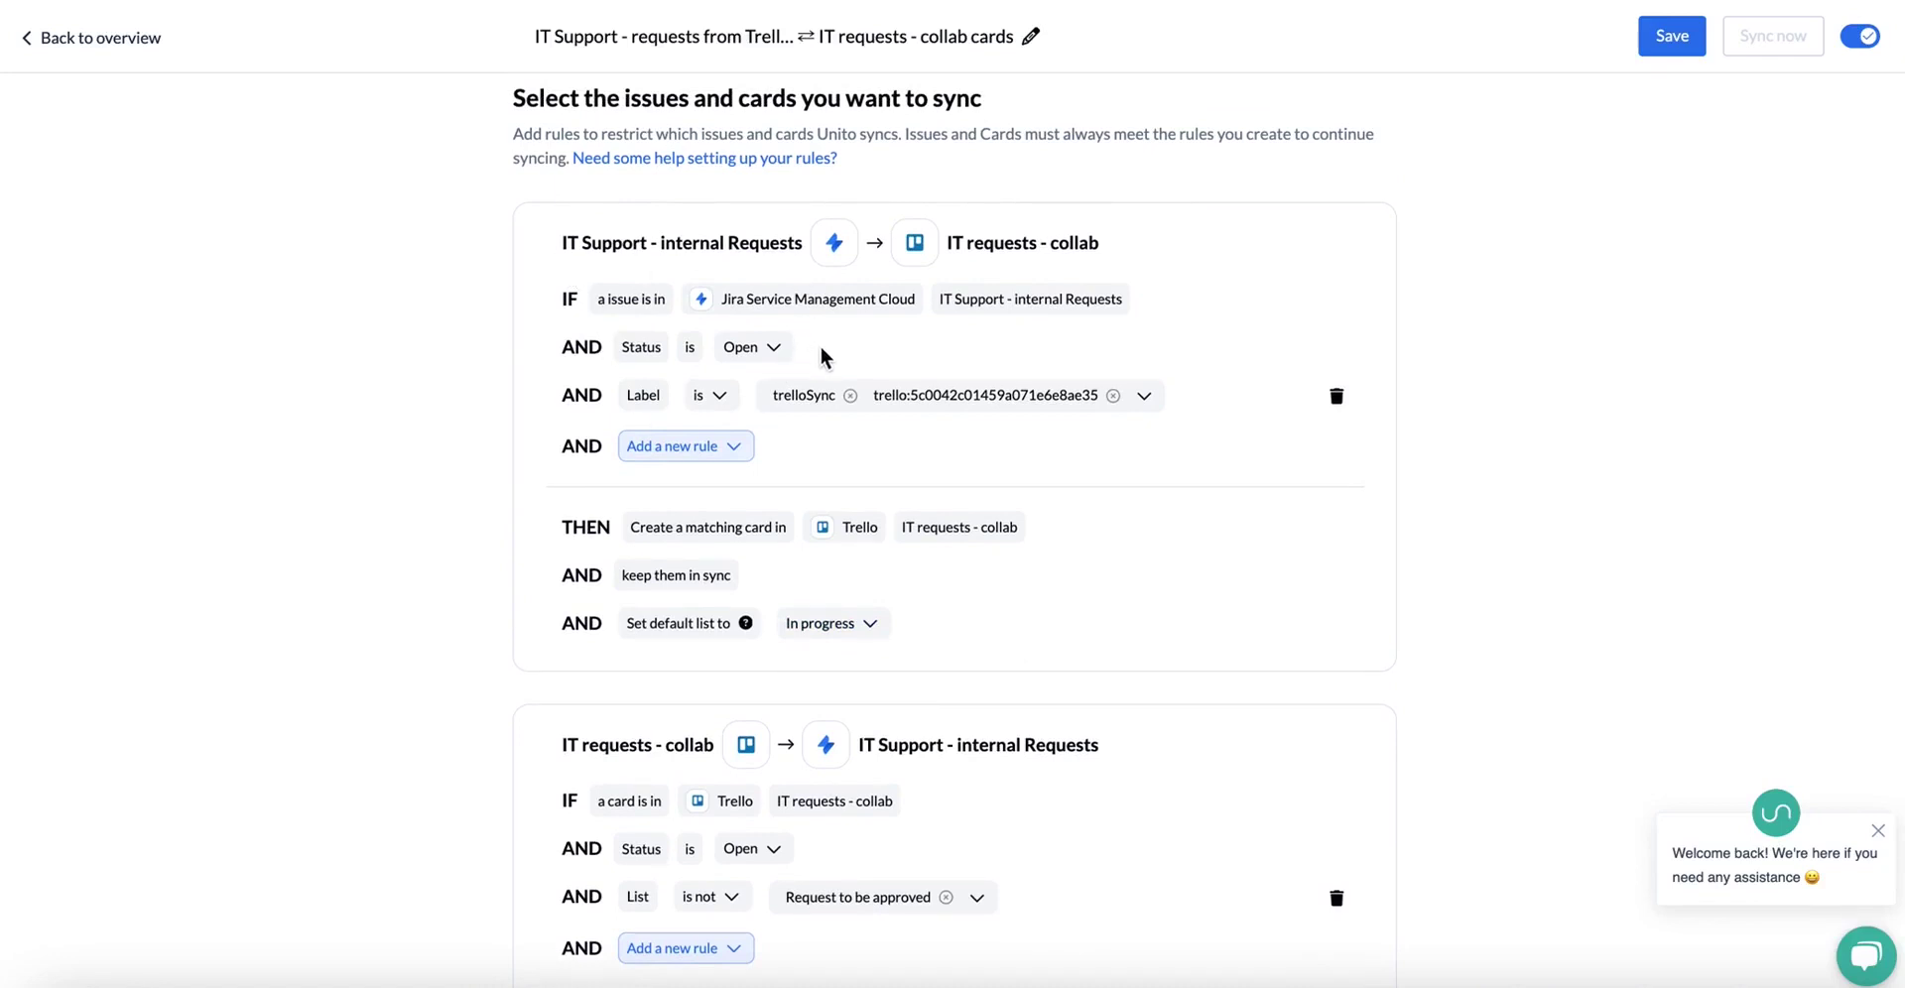
scroll(885, 575, down, 1)
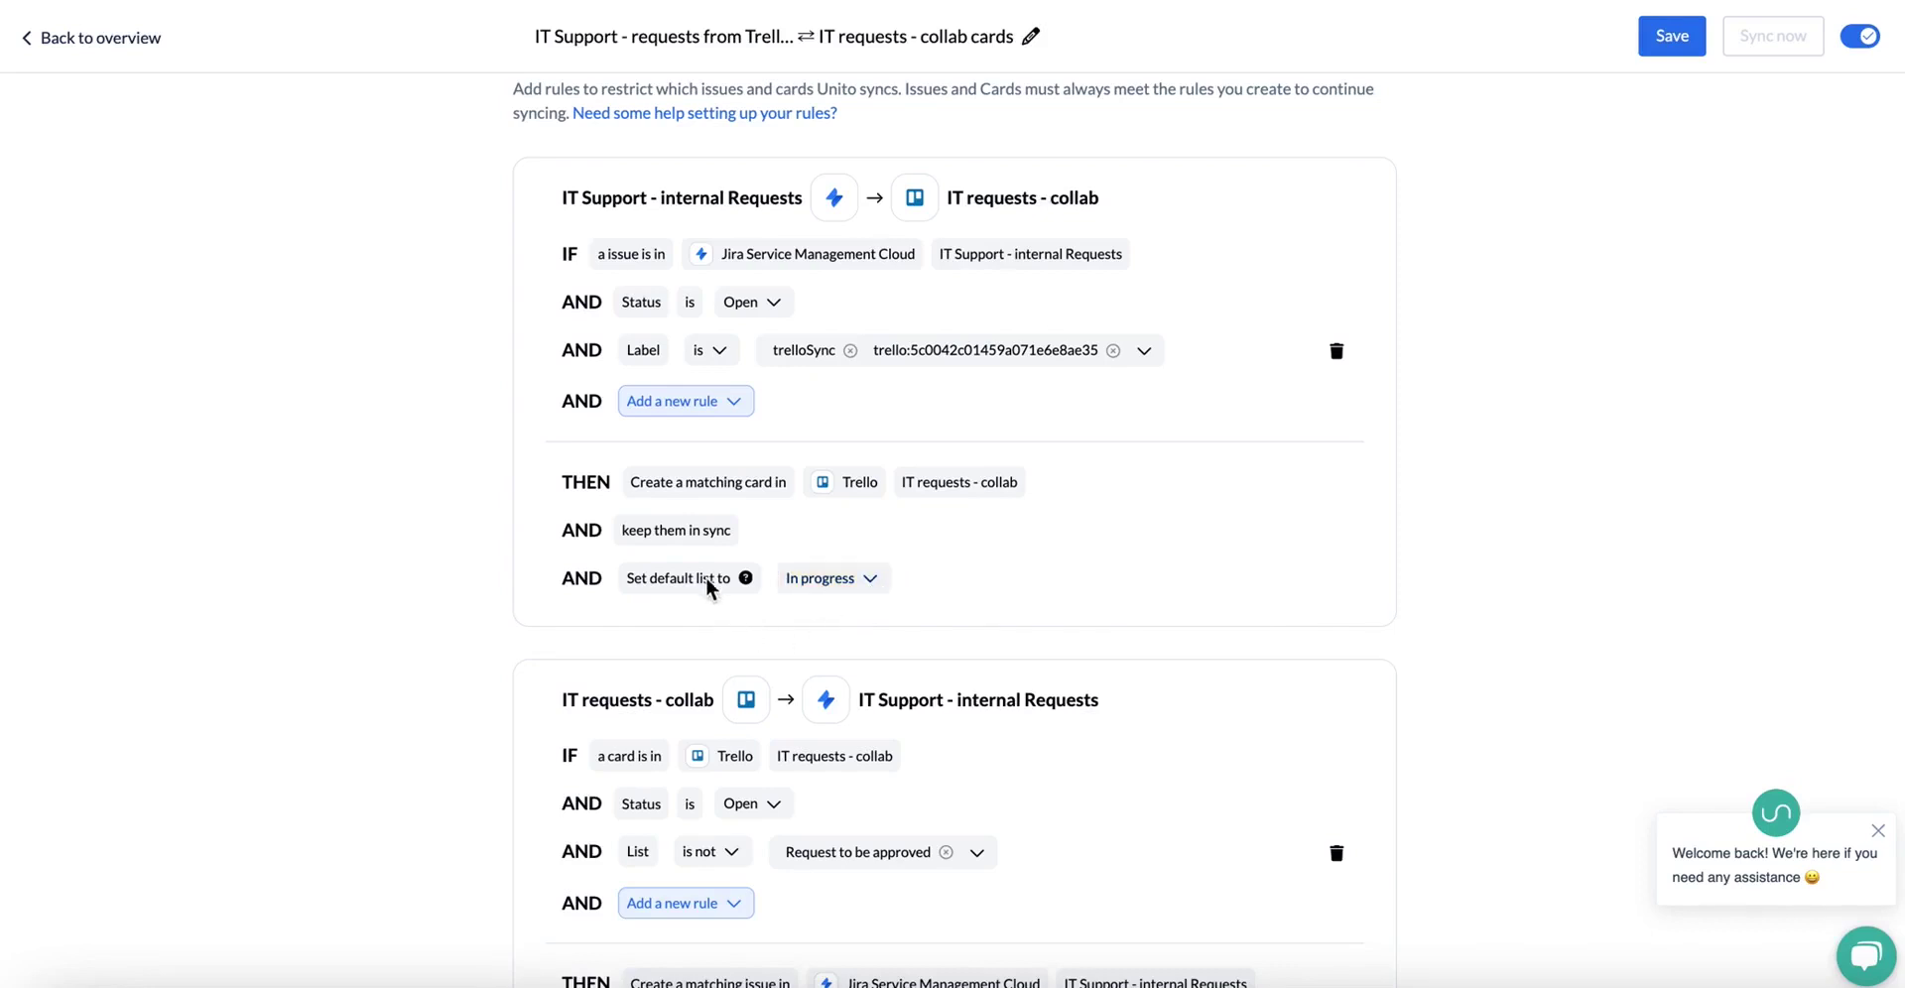
- Change the default Trello list for new cards from In progress to New requests
click(850, 585)
scroll(906, 766, down, 1)
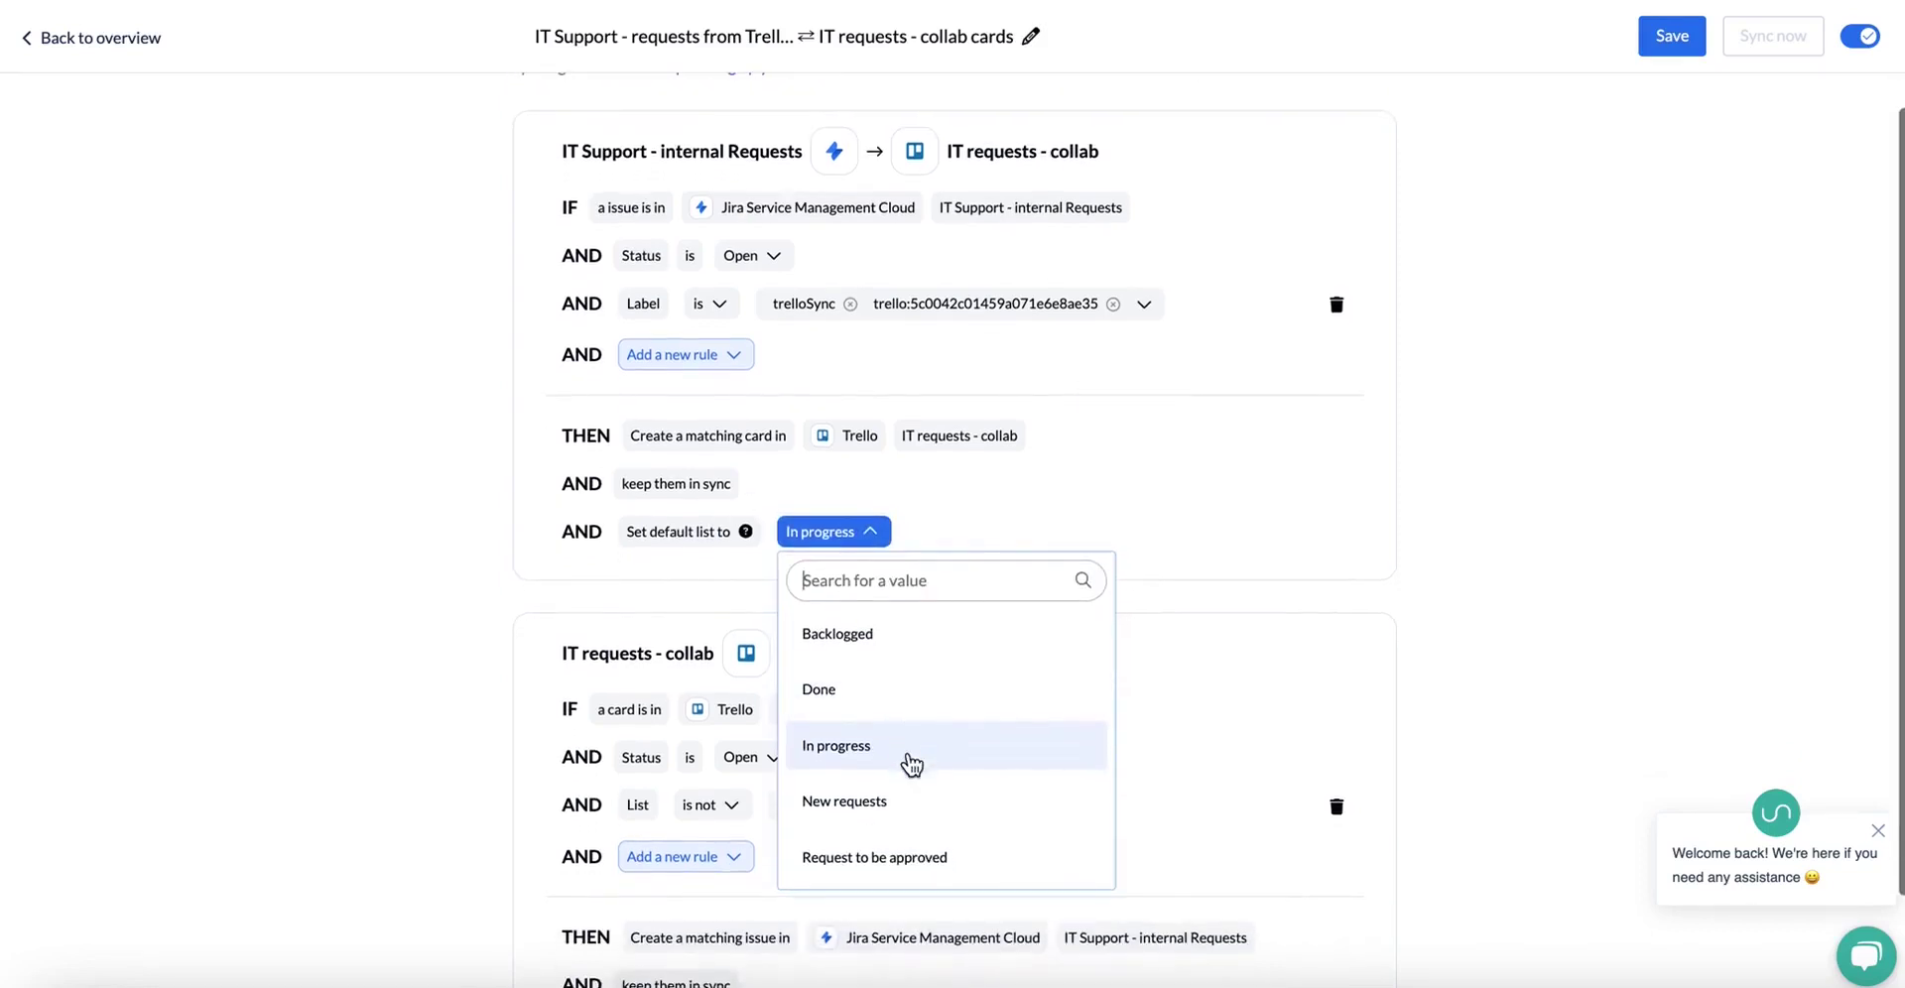
click(906, 806)
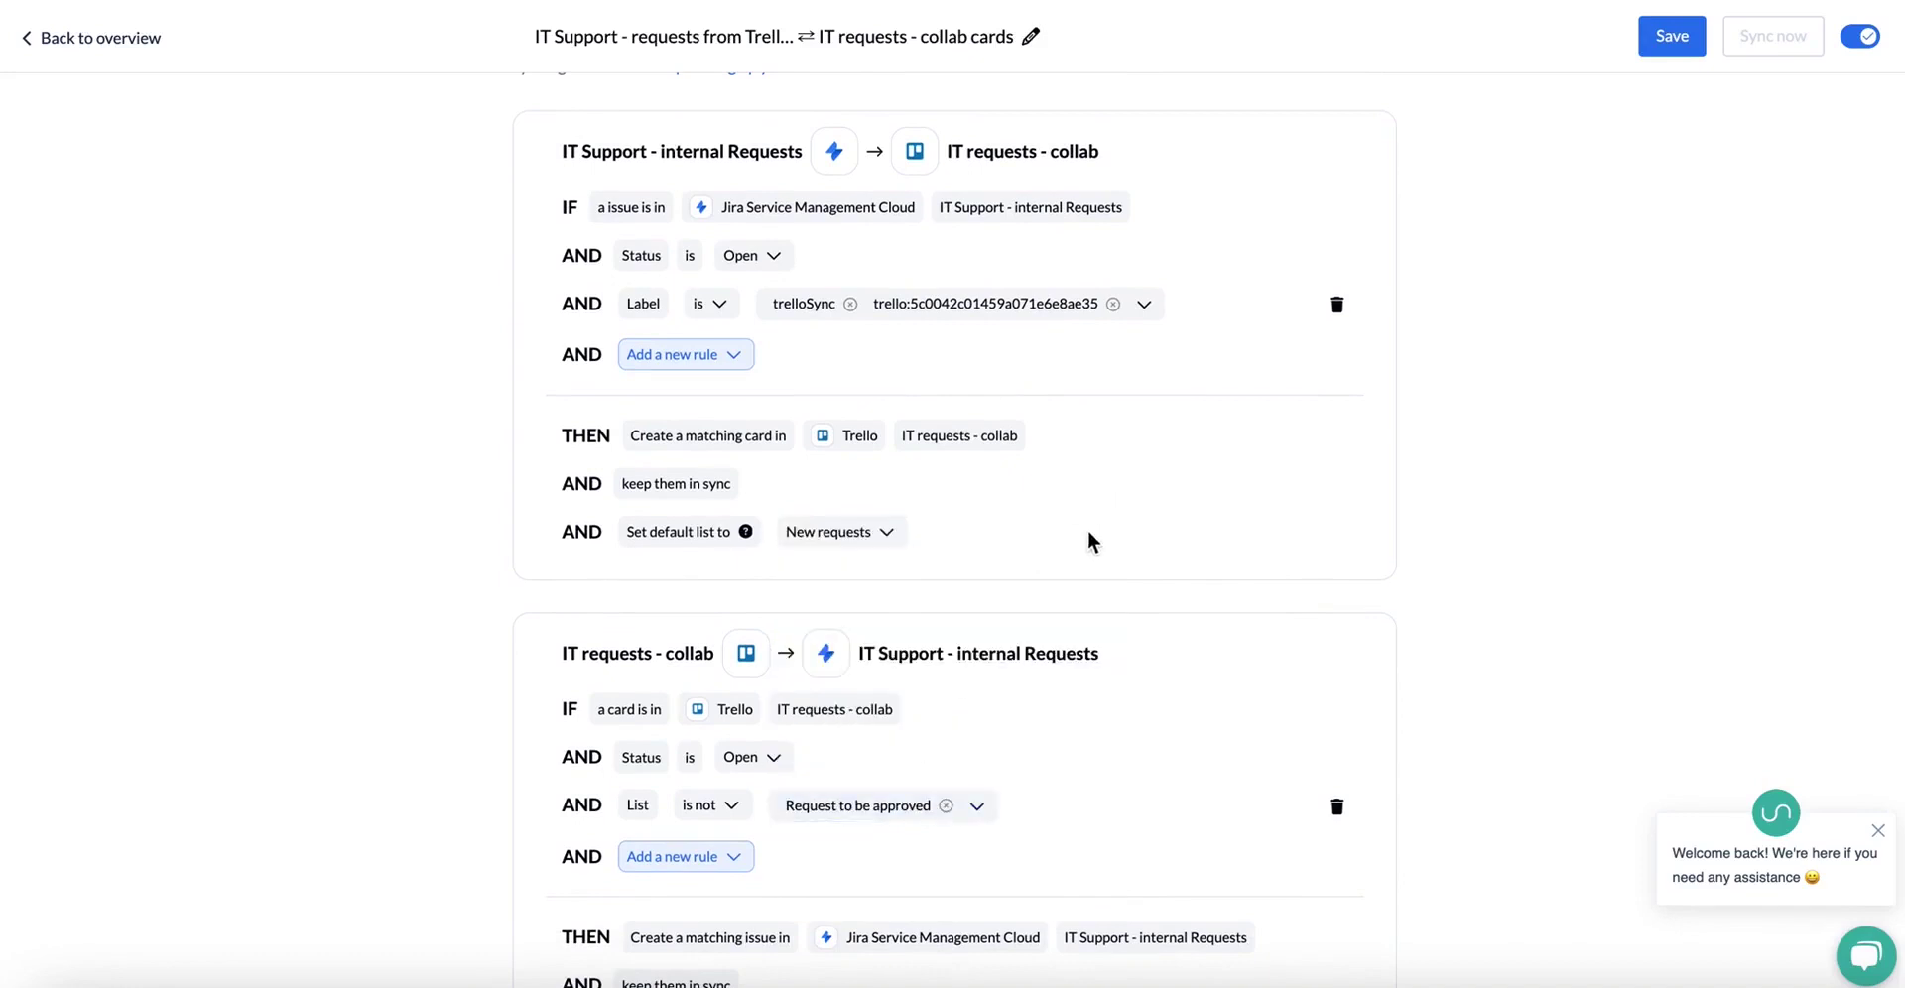
scroll(1077, 548, down, 1)
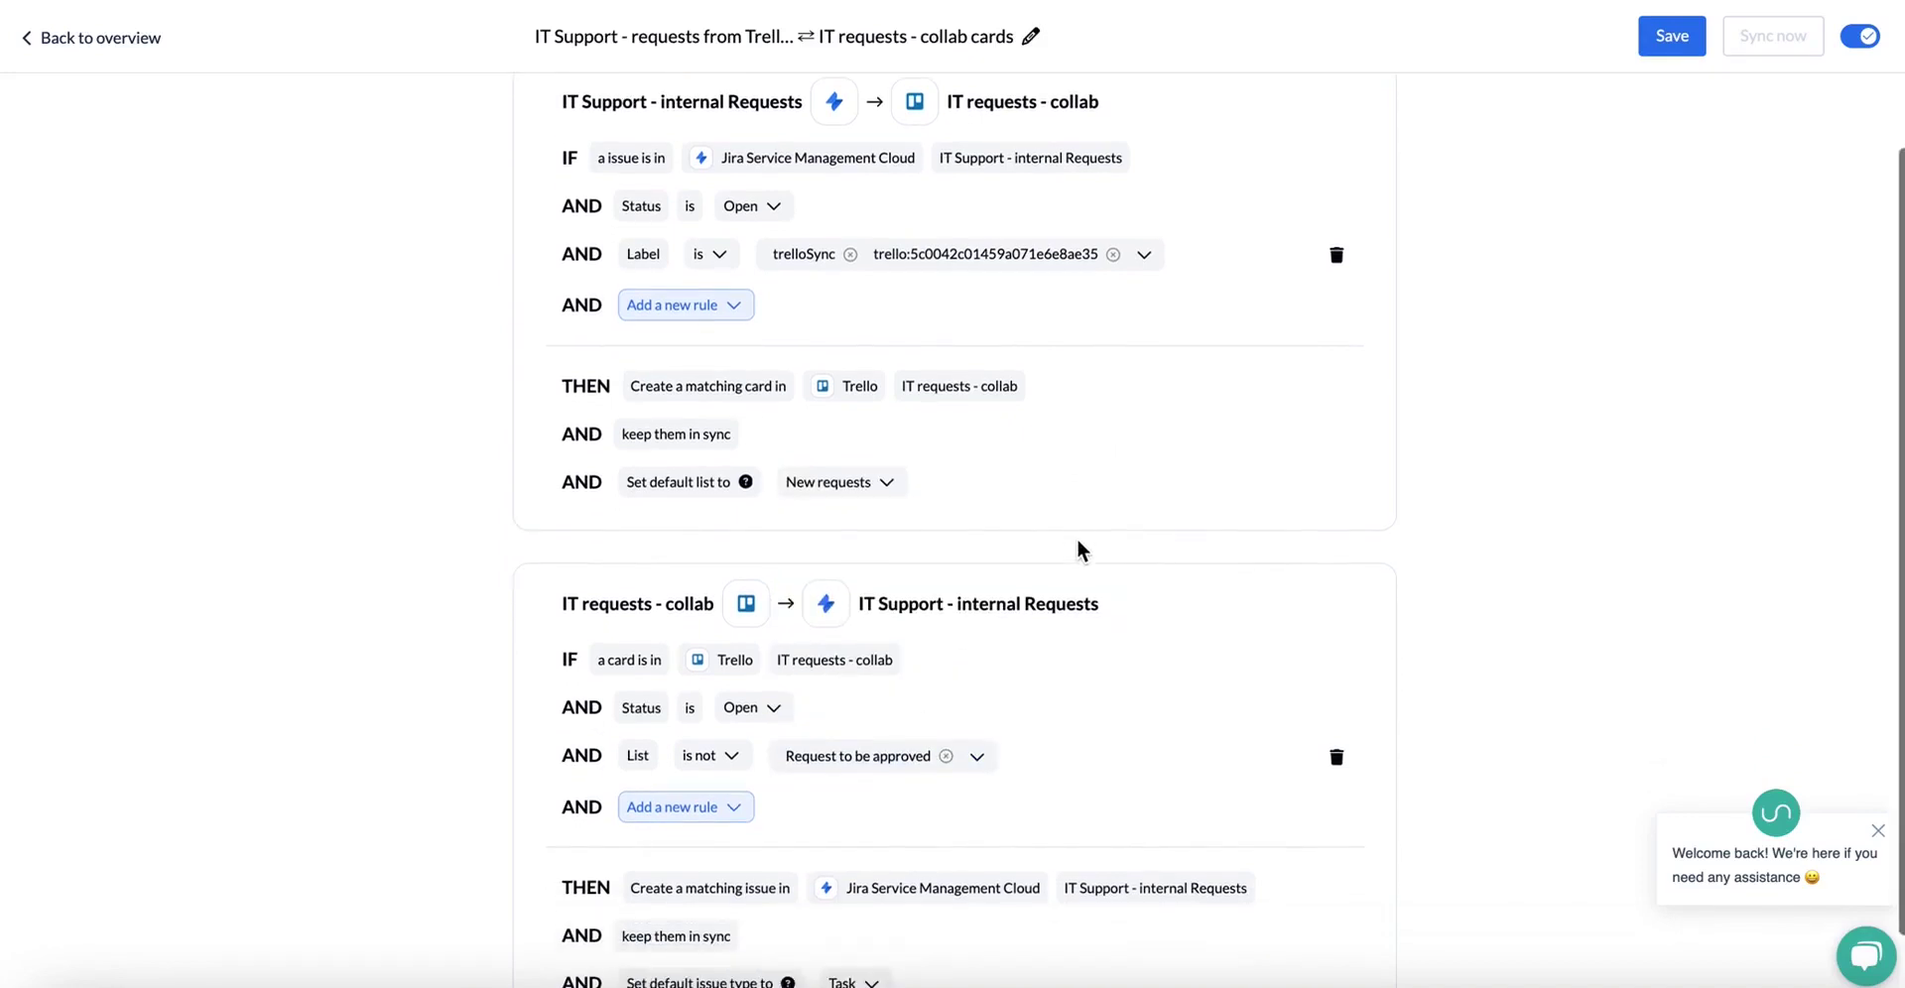
scroll(1078, 549, down, 2)
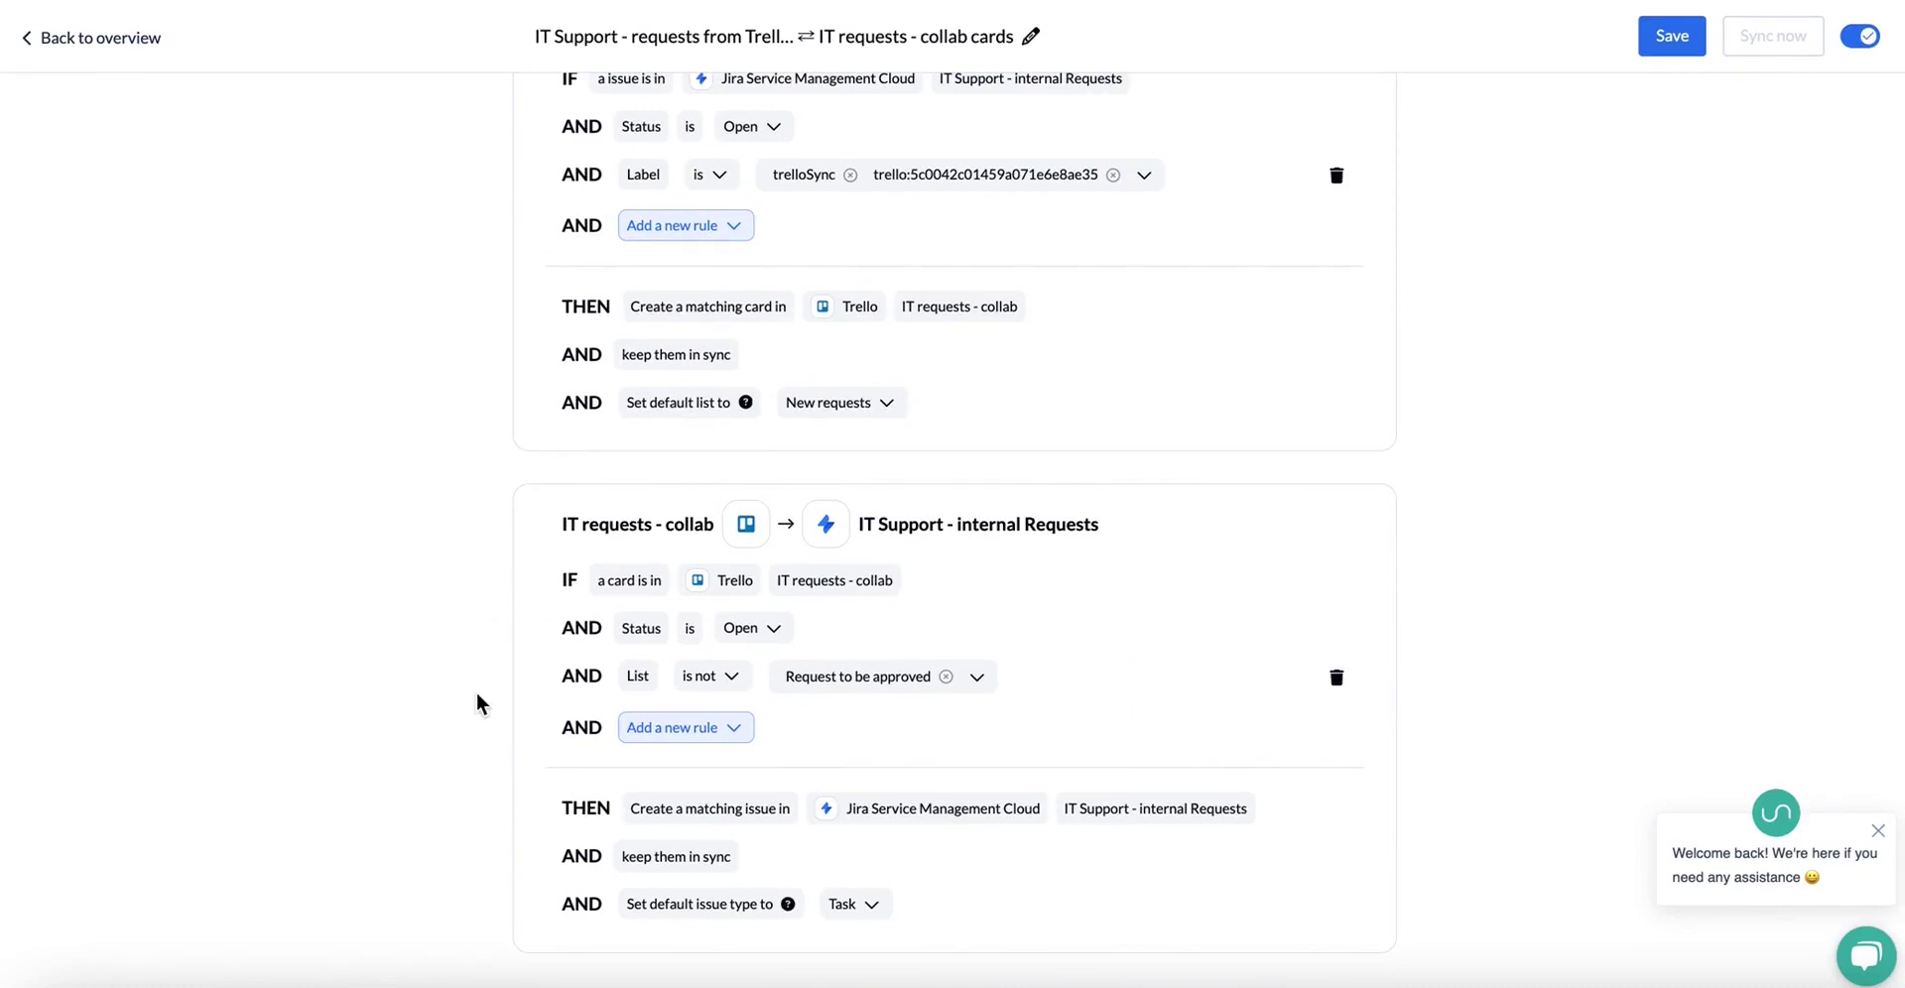
- Browse the Trello-to-Jira rule's condition fields and close the list without adding one
click(685, 727)
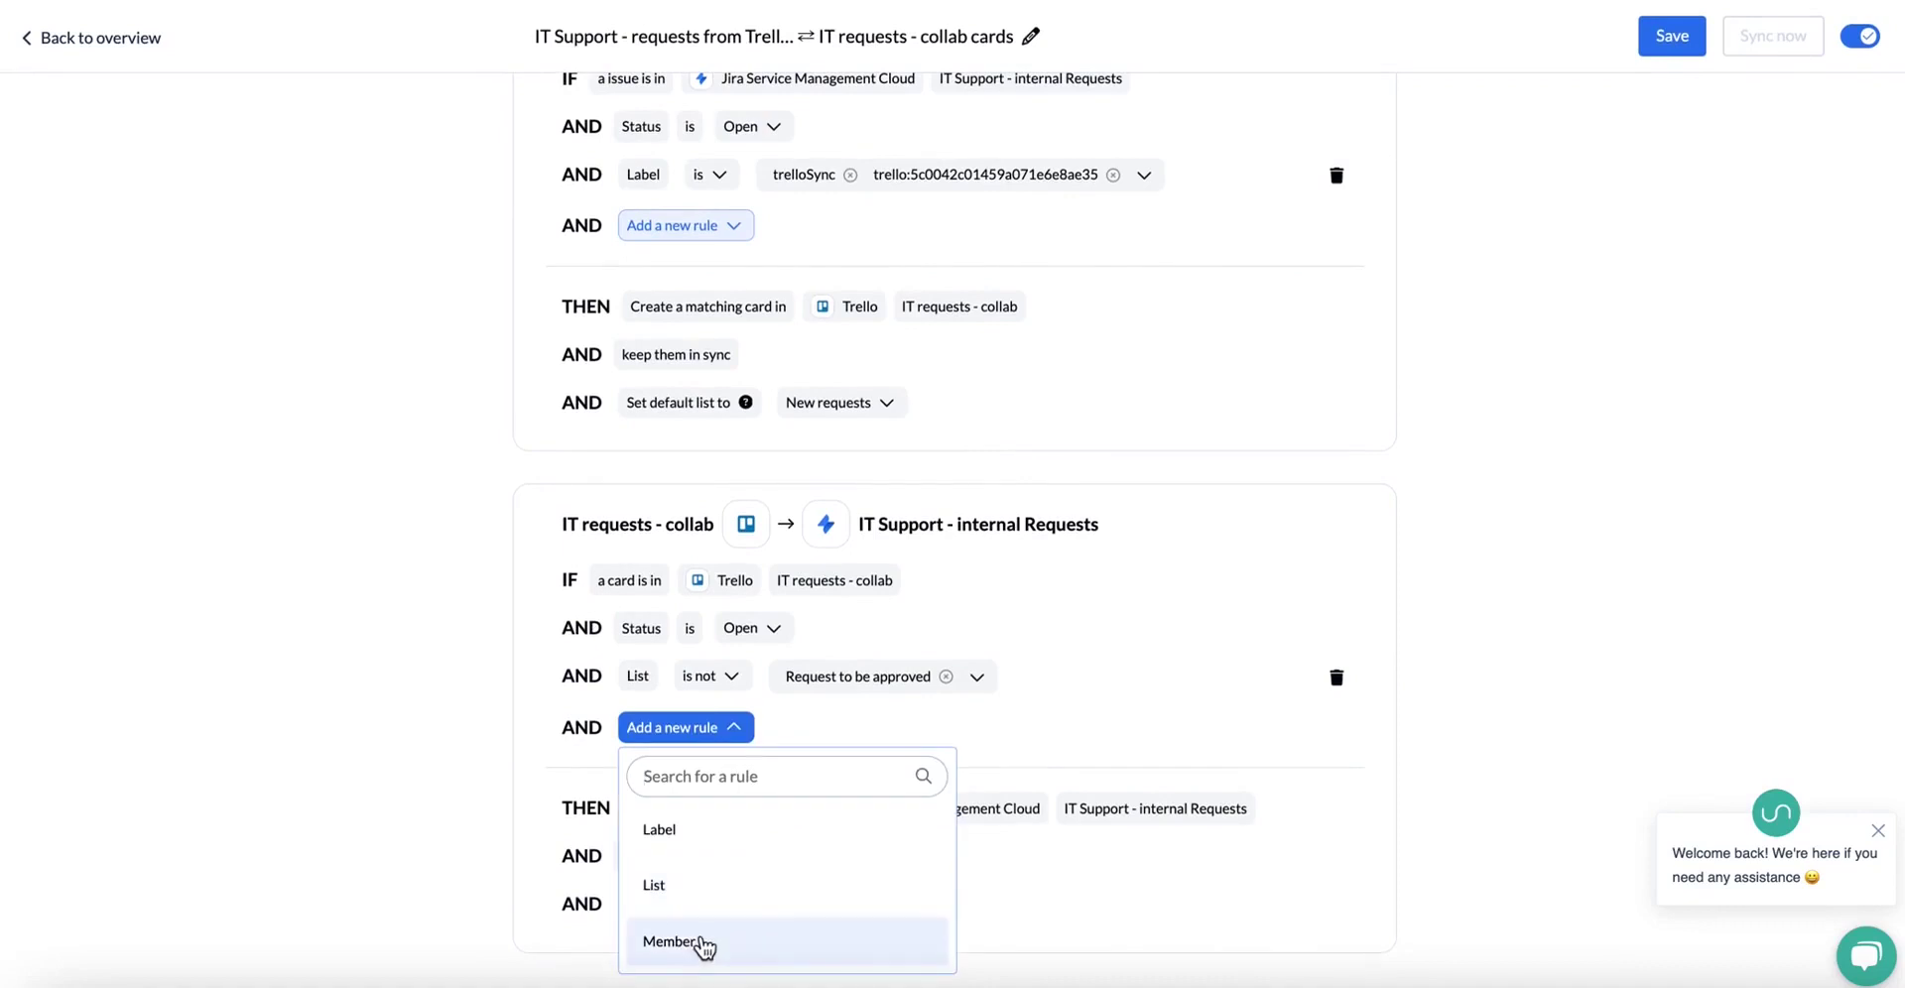
click(461, 753)
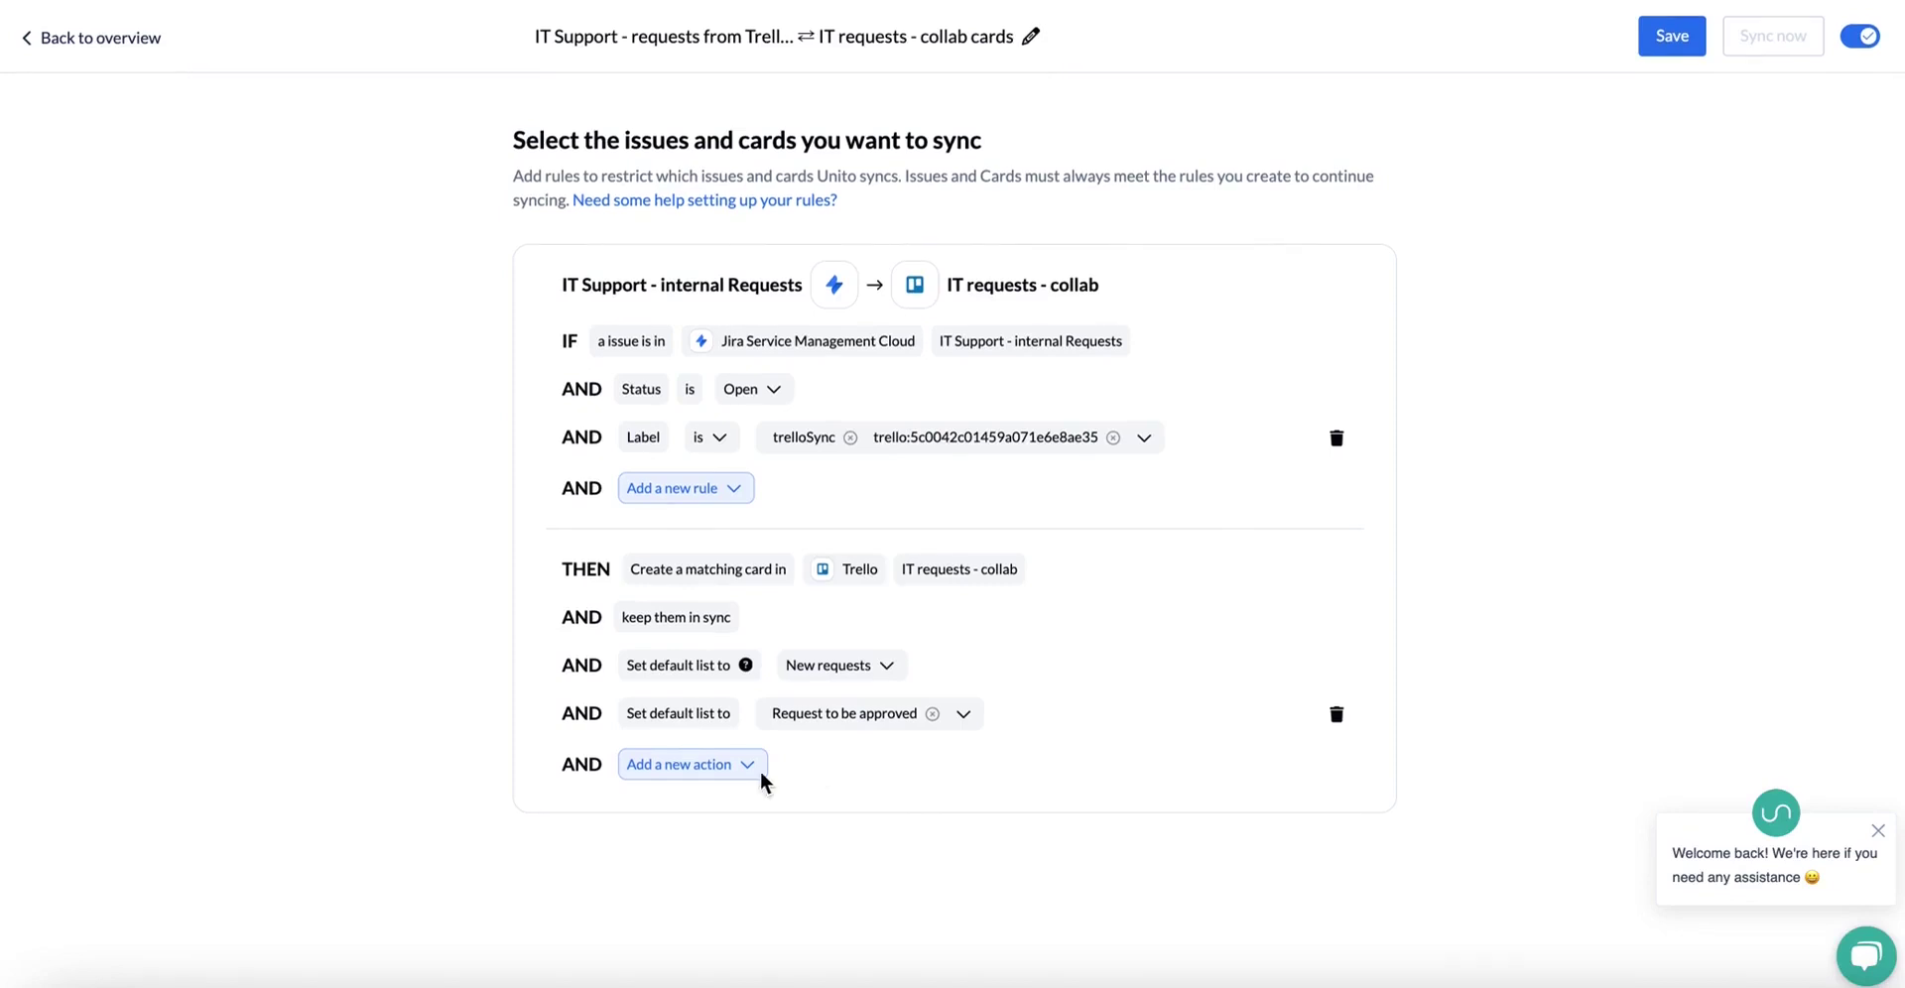
click(707, 763)
scroll(813, 795, down, 1)
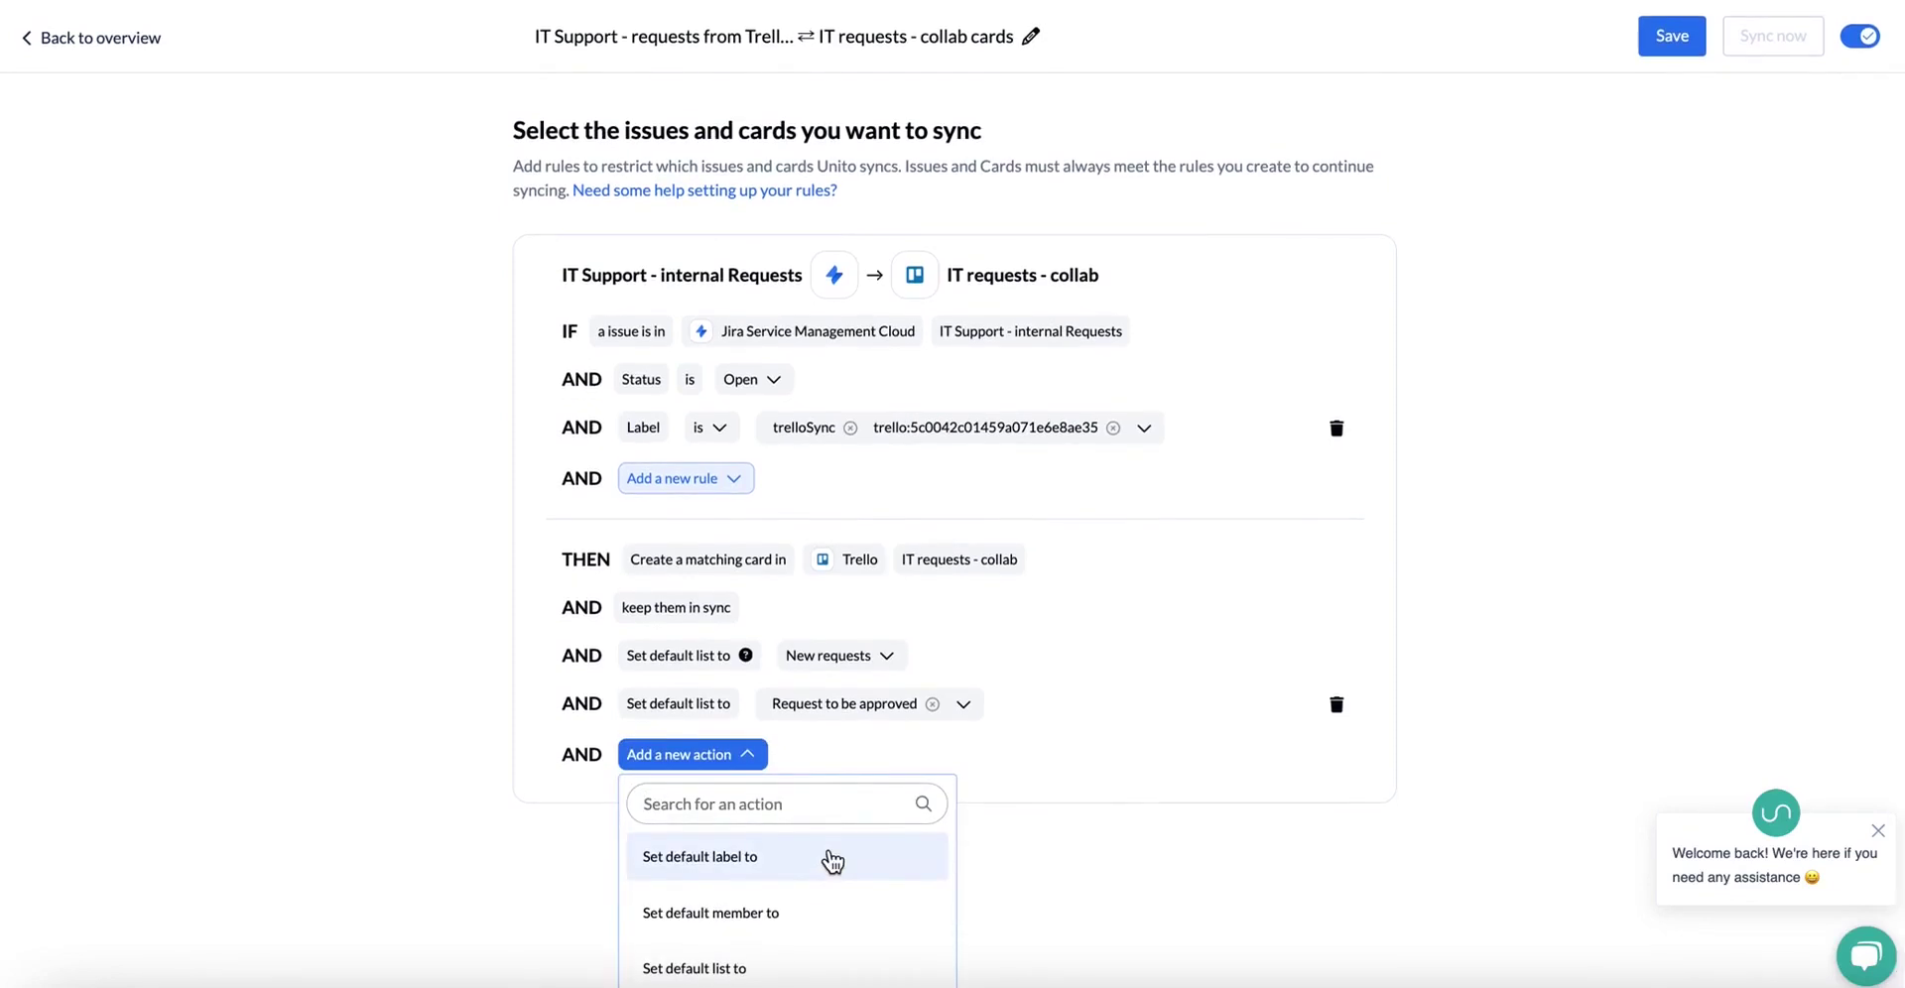
click(1115, 774)
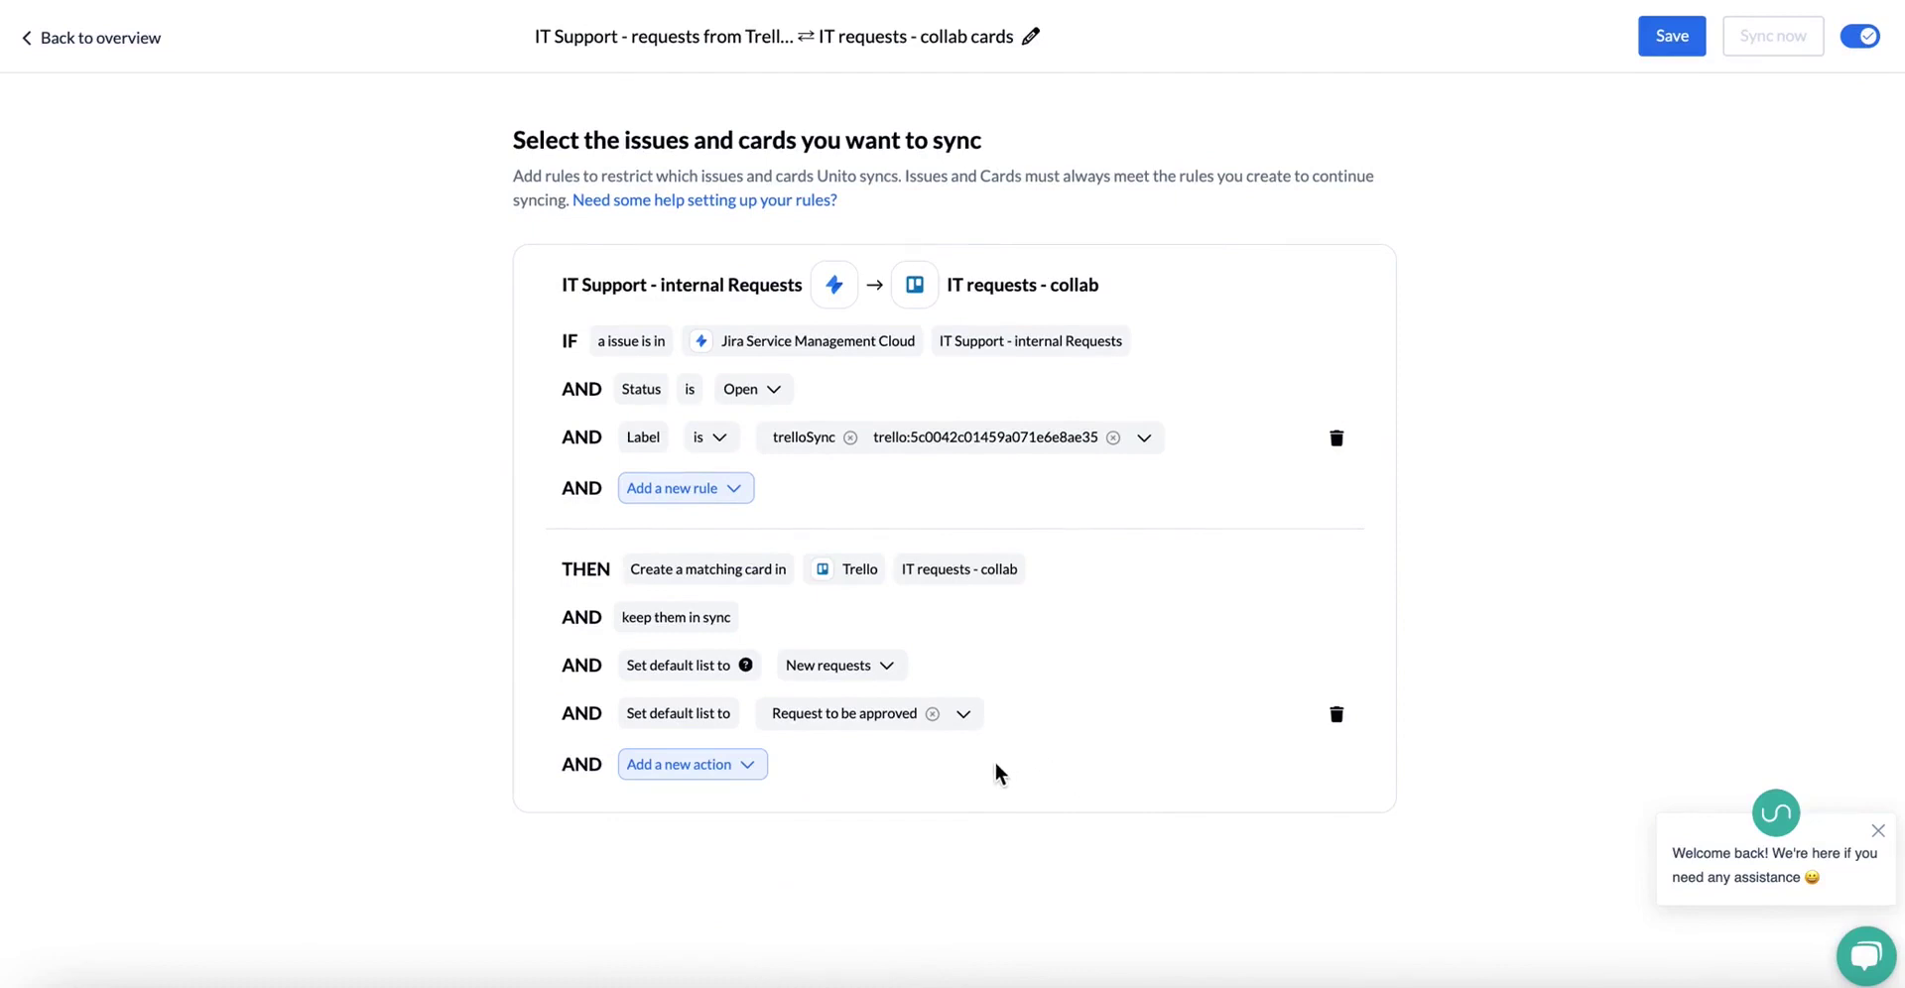